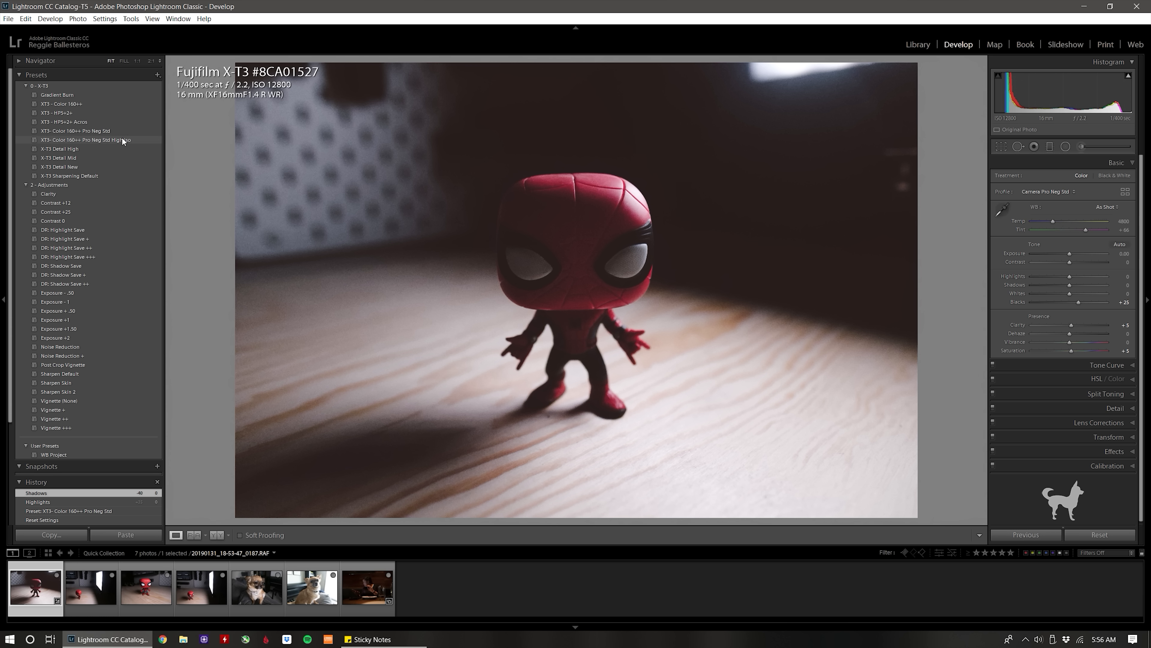
Apply the XT3- Color 160++ Pro Neg Std High Iso preset and raise the exposure to +1.00.
click(119, 138)
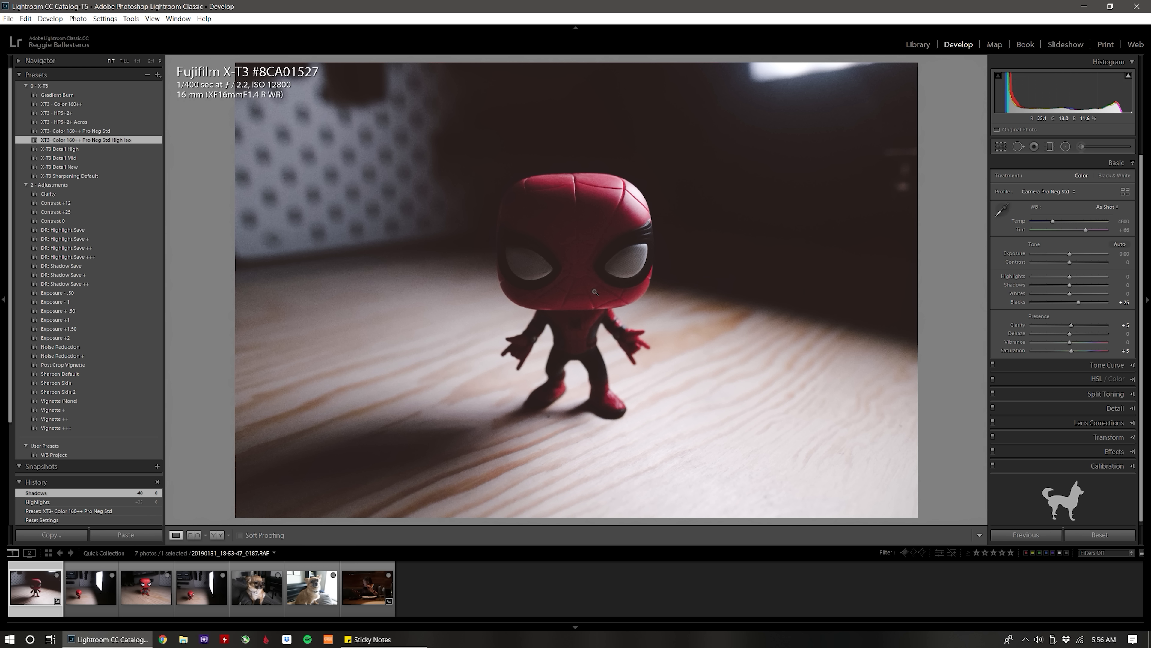
click(1072, 253)
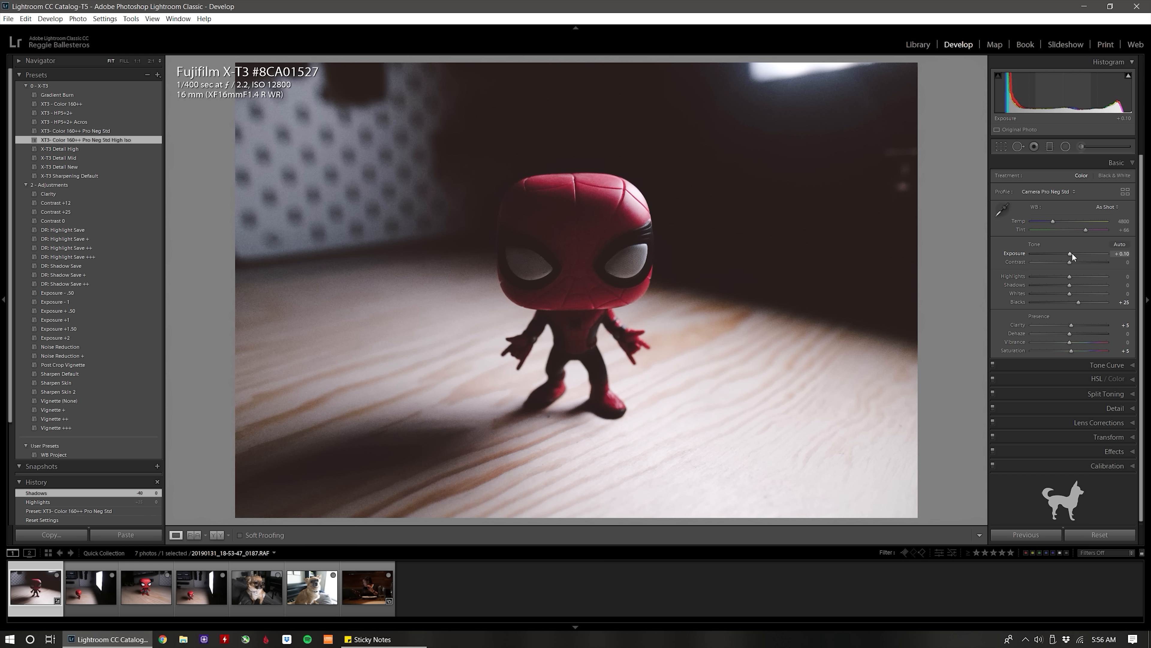
drag(1072, 254, 1073, 254)
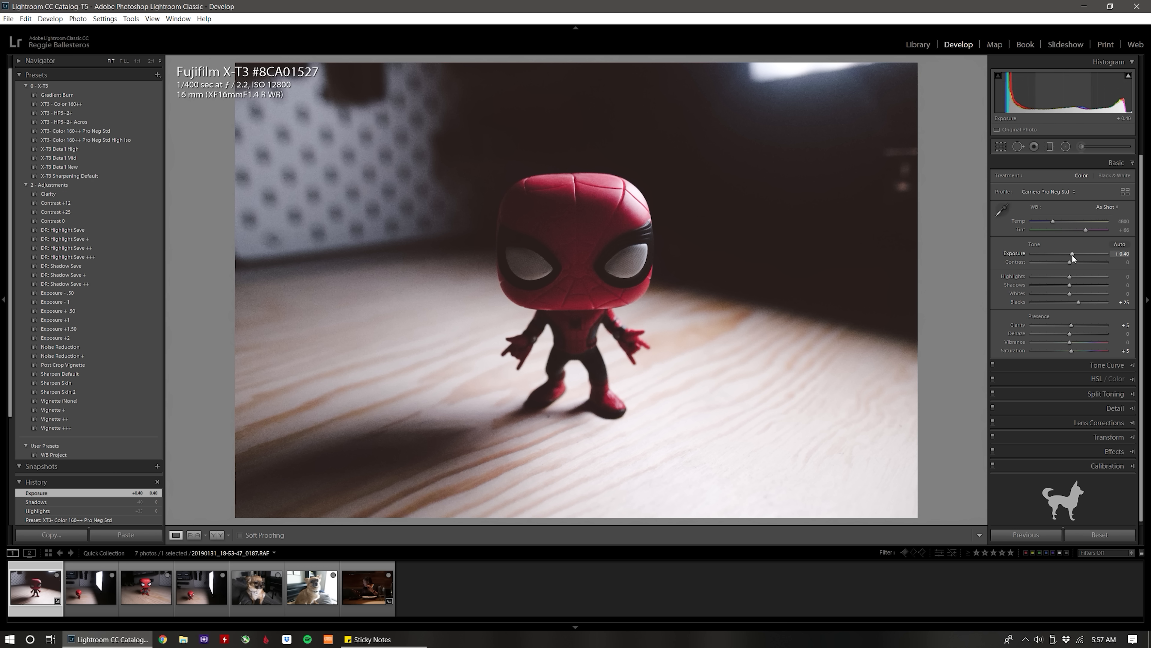
scroll(1072, 255, up, 4)
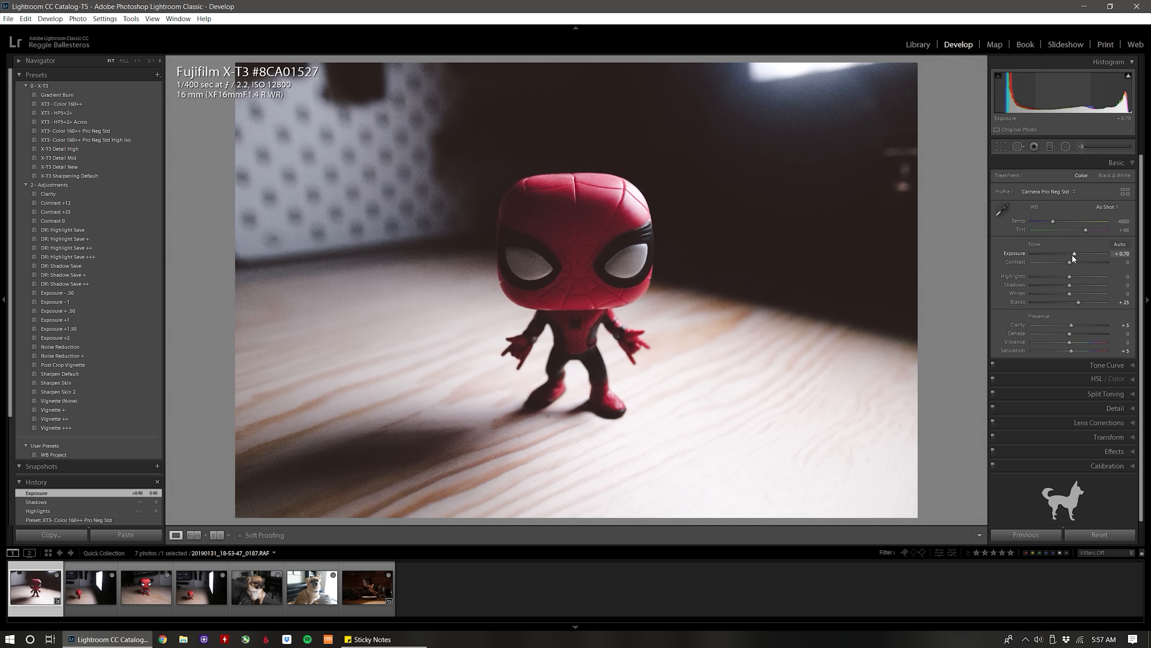
scroll(1072, 254, up, 2)
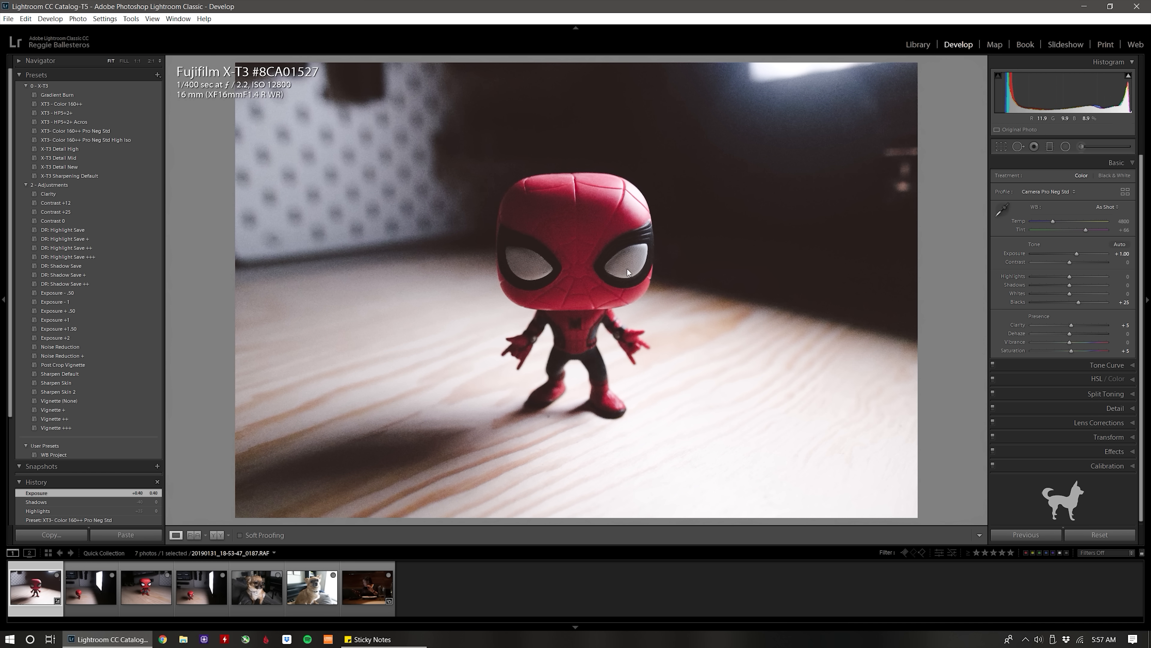
Recover tonal range with the DR: Shadow Save + preset reduced to +30 shadows, and the DR: Highlight Save preset.
click(116, 275)
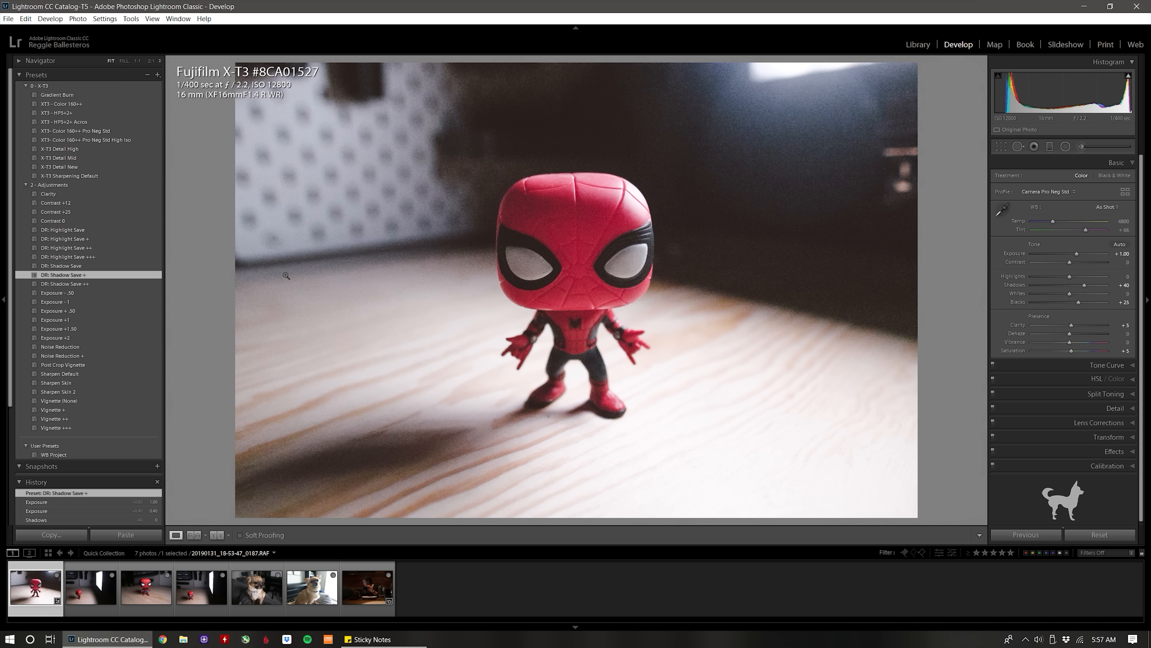
scroll(1085, 284, down, 2)
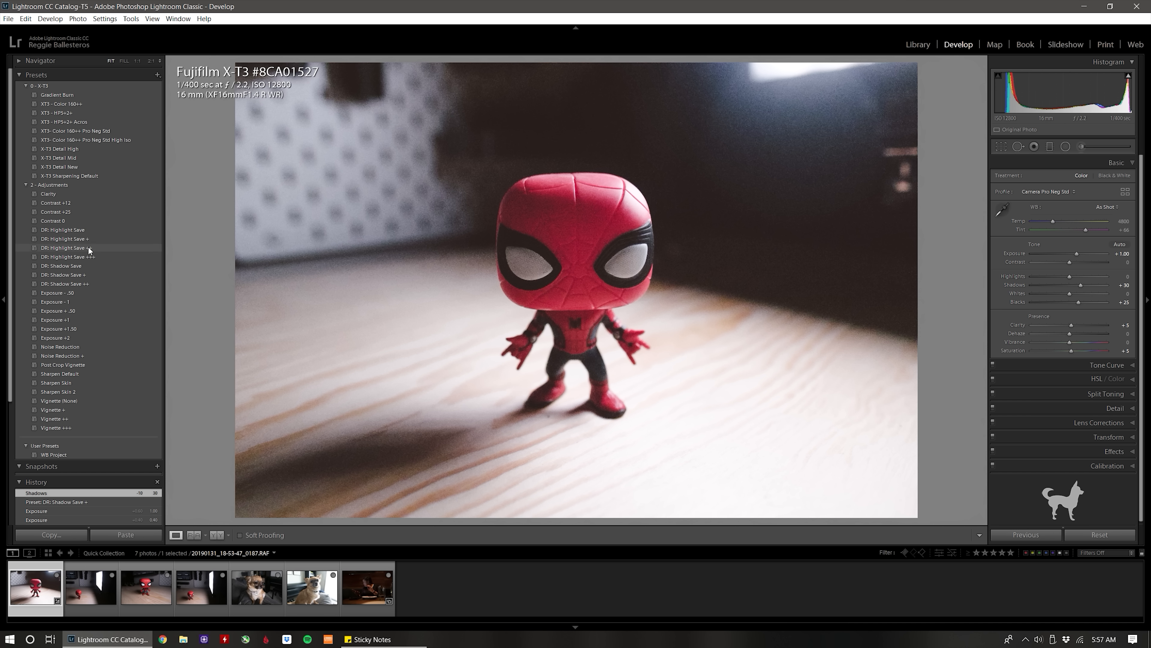
click(79, 239)
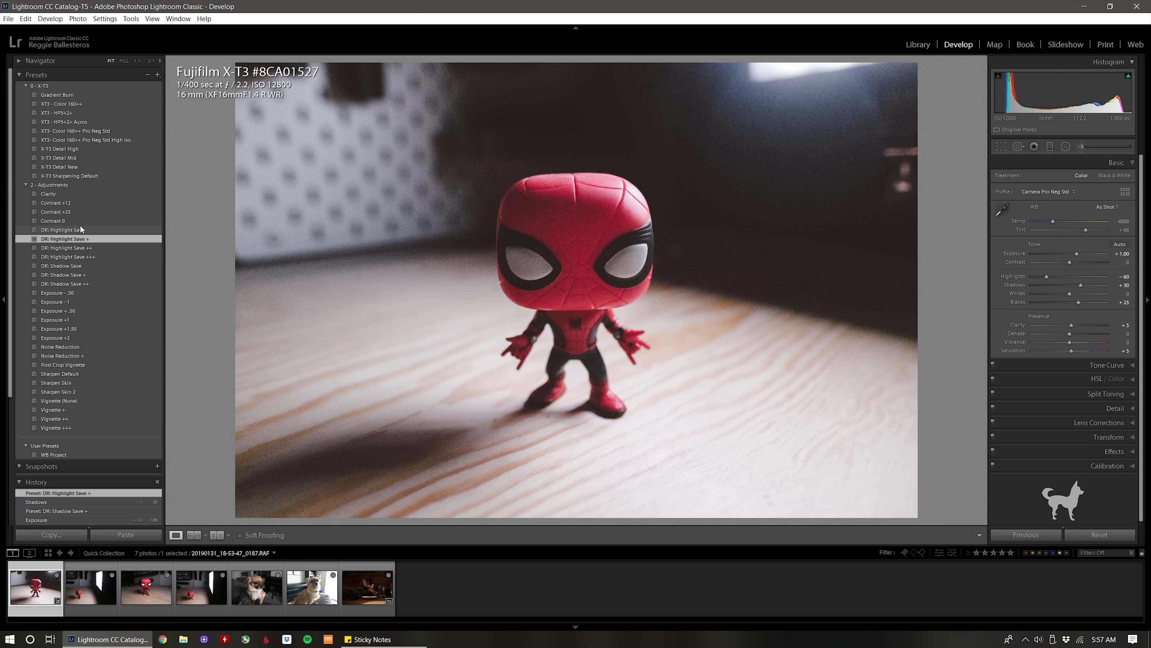
click(81, 230)
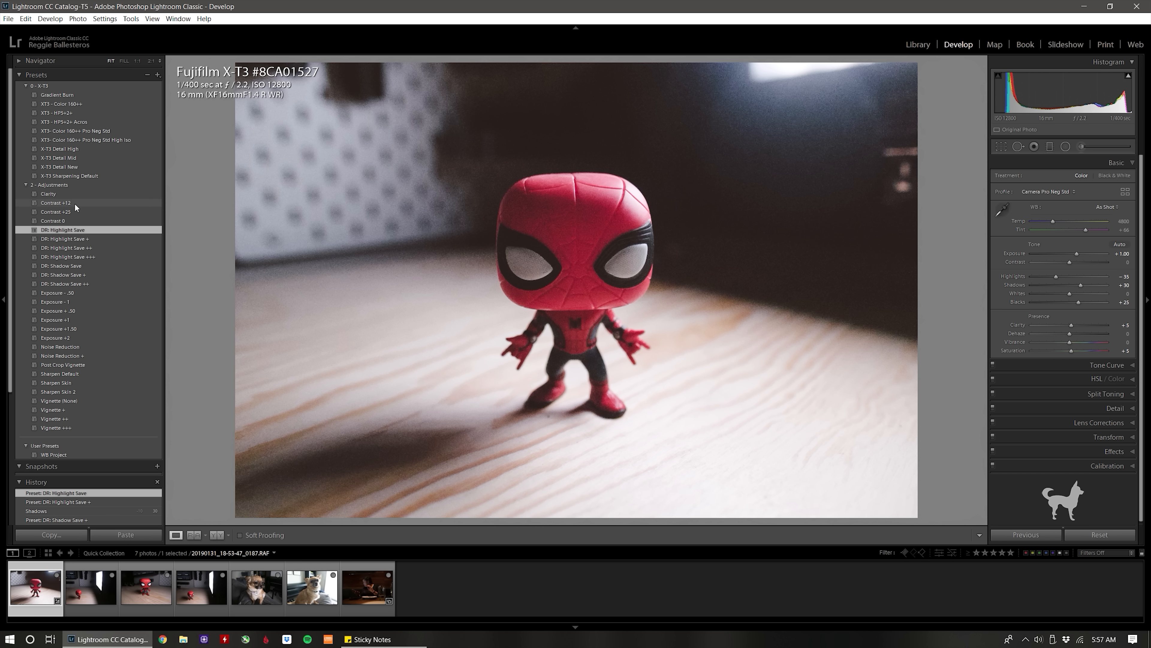
Apply the Contrast +12 preset and set the clarity to +10.
click(76, 203)
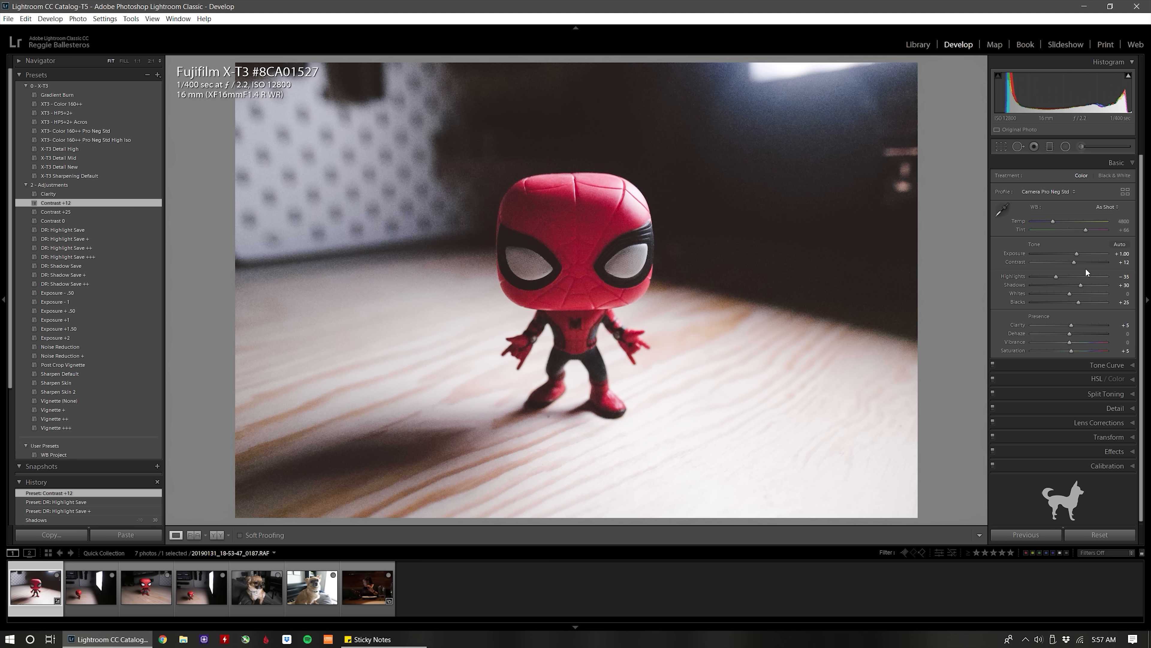
click(1073, 325)
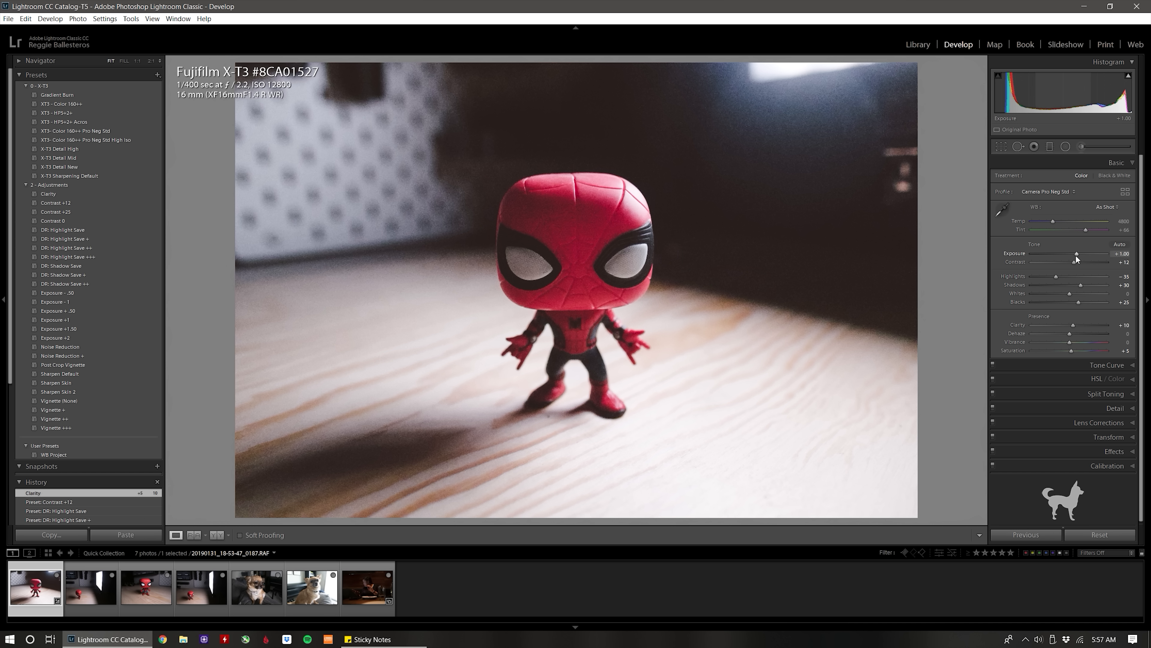
Fine-tune the photo's exposure in small increments, ending at +1.30.
key(Up)
key(Up)
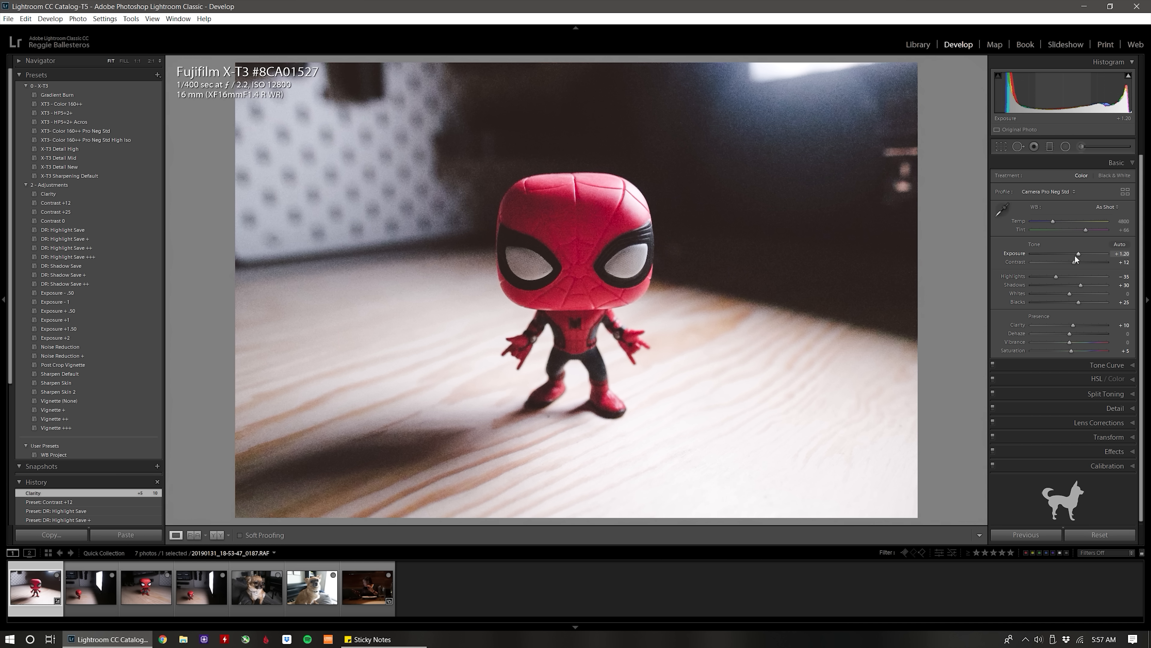
click(1120, 253)
text(1.25)
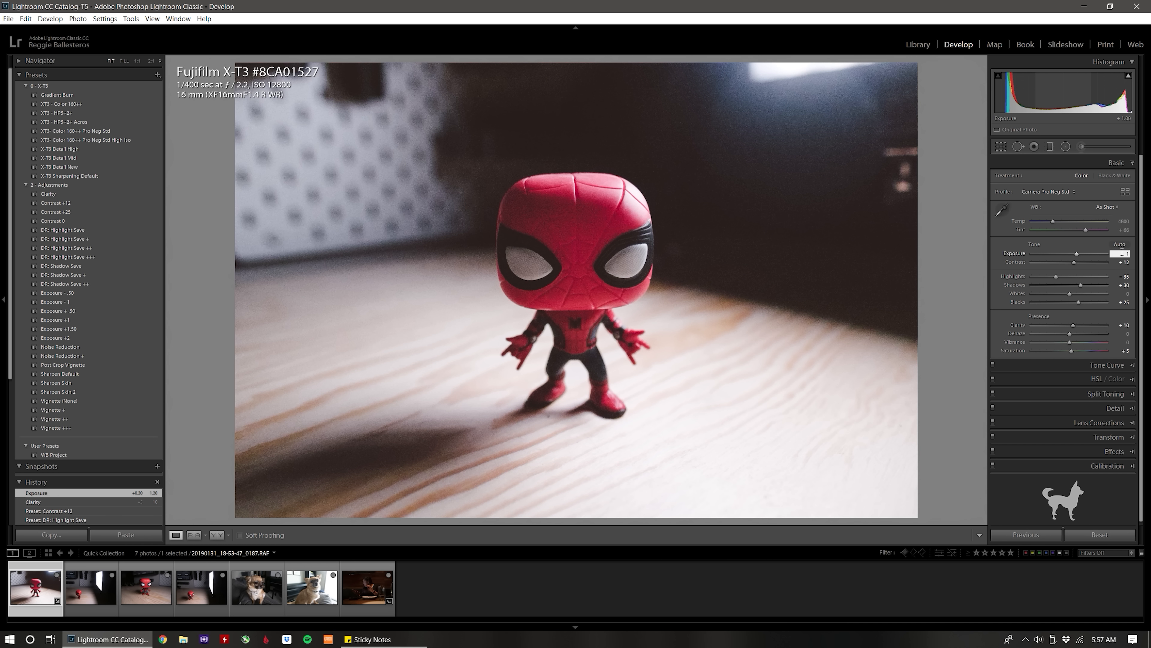
key(Return)
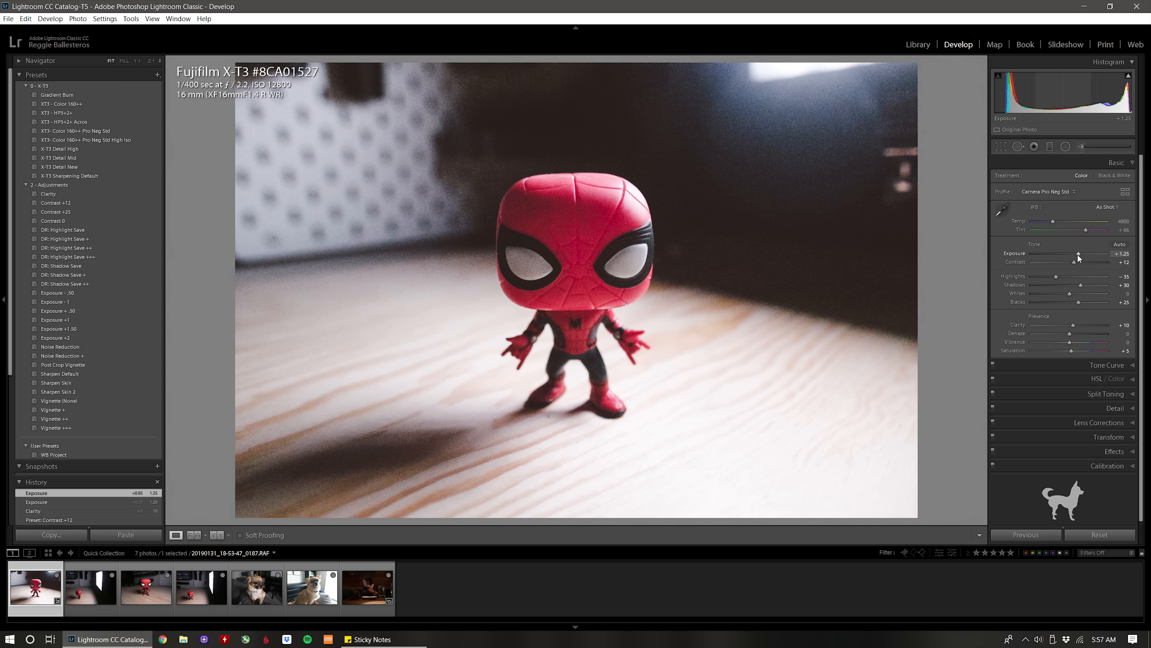
drag(1078, 254, 1078, 254)
click(1121, 254)
text(1.30)
key(Return)
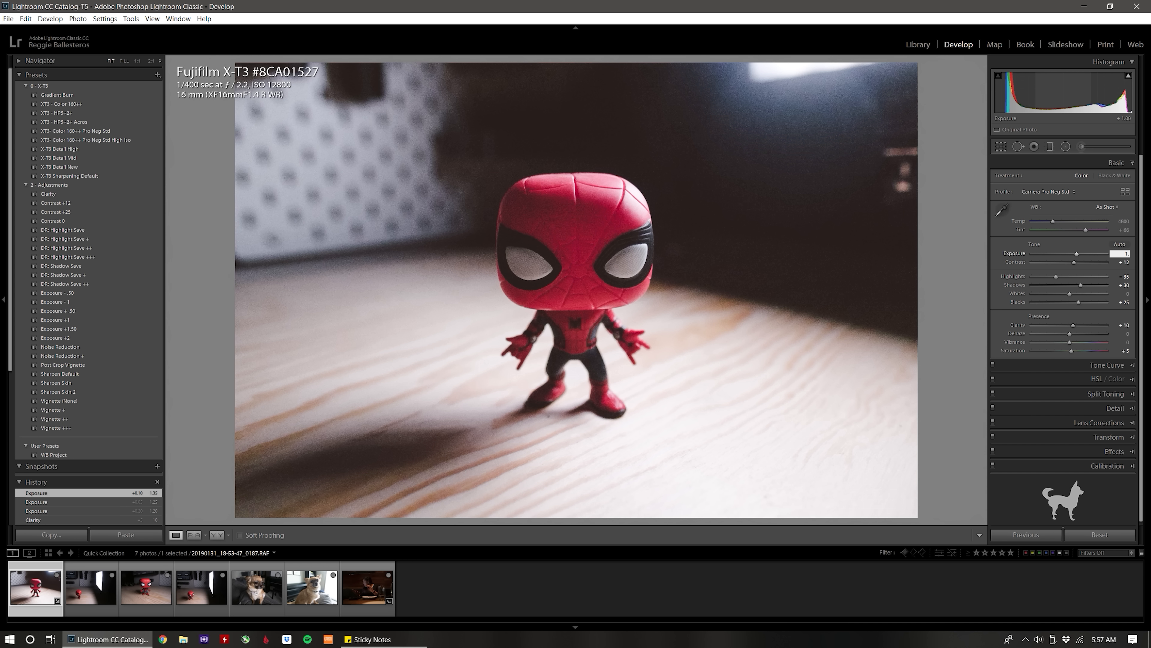
Set the sharpening masking to 90, using the mask preview on the figure's face at 1:1.
click(584, 272)
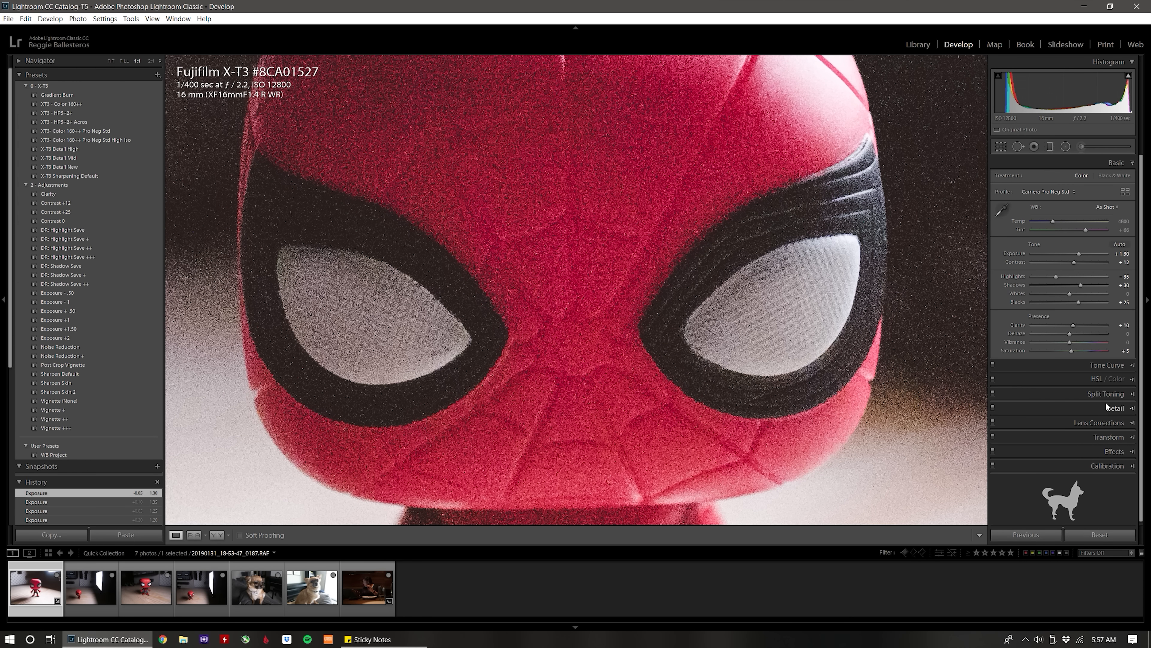
click(1109, 406)
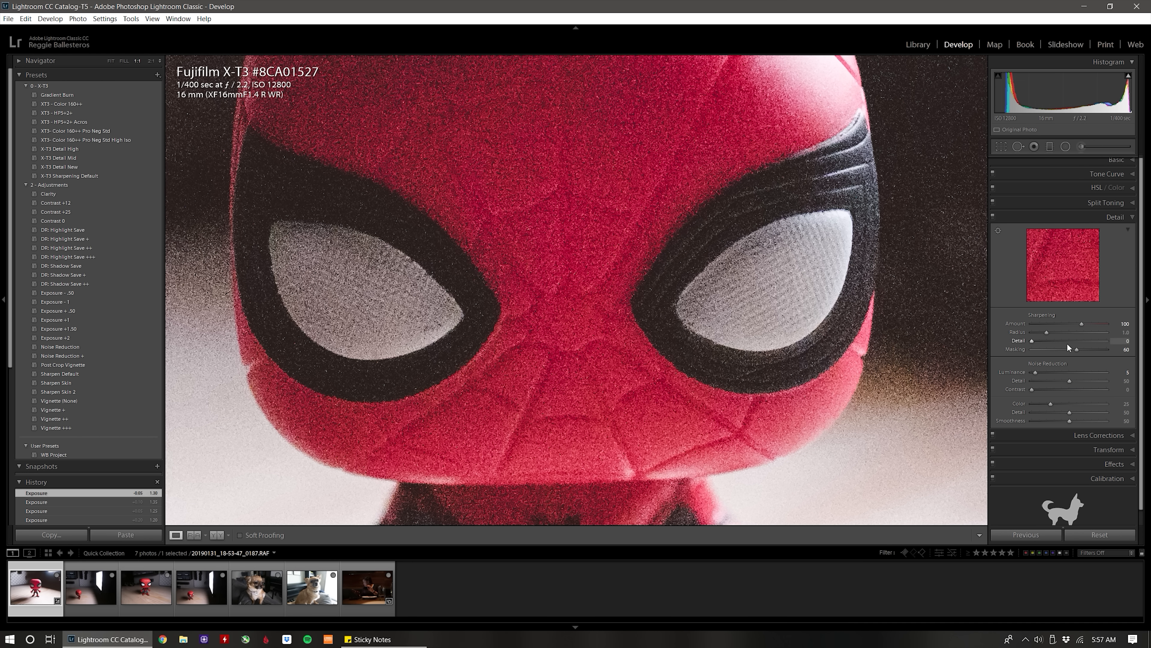
drag(693, 361, 737, 349)
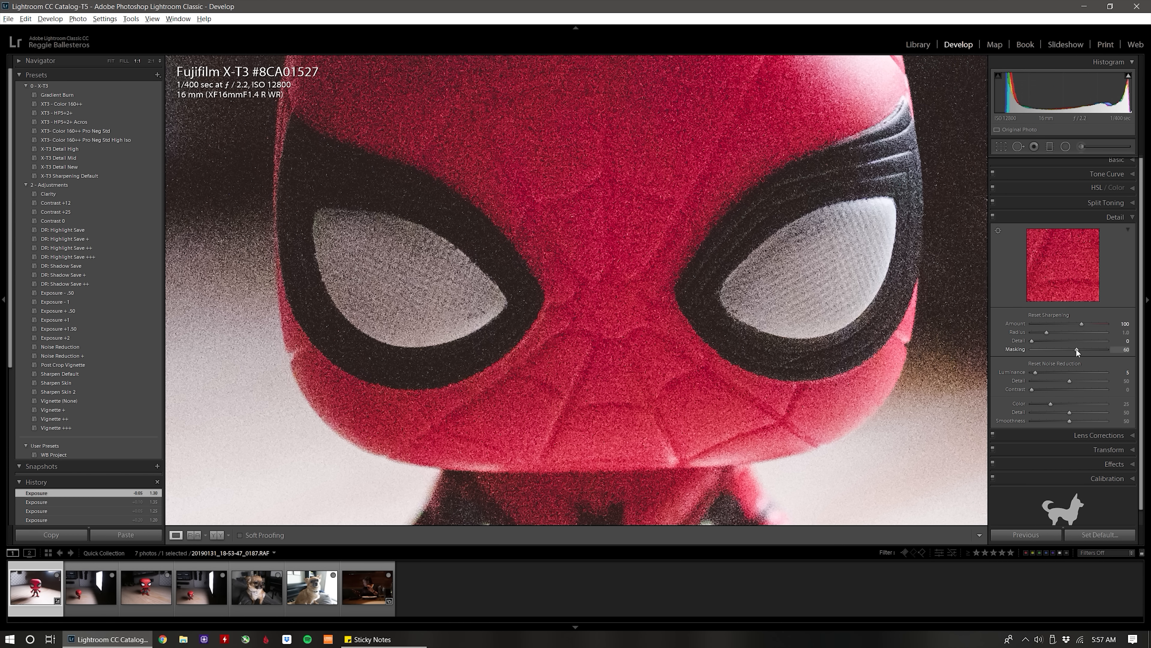
alt+click(1077, 349)
drag(1077, 349, 1098, 351)
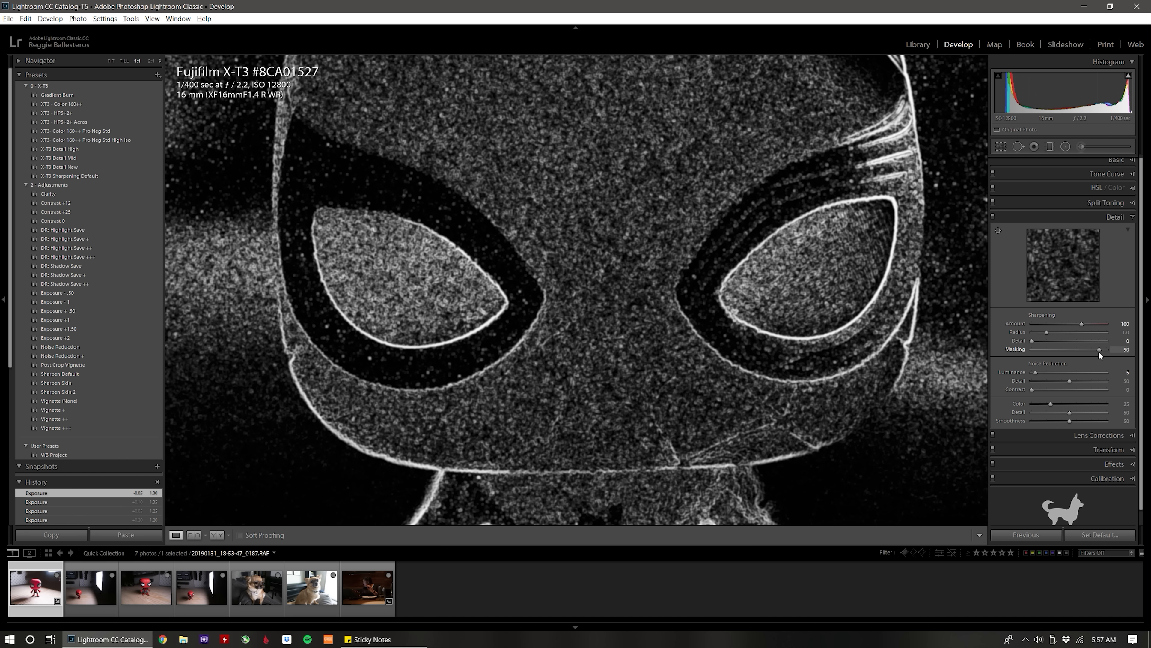
drag(1099, 351, 1098, 351)
Set the luminance noise reduction to 40 and check the grain on the figure's face and background.
drag(621, 327, 678, 354)
drag(511, 296, 823, 261)
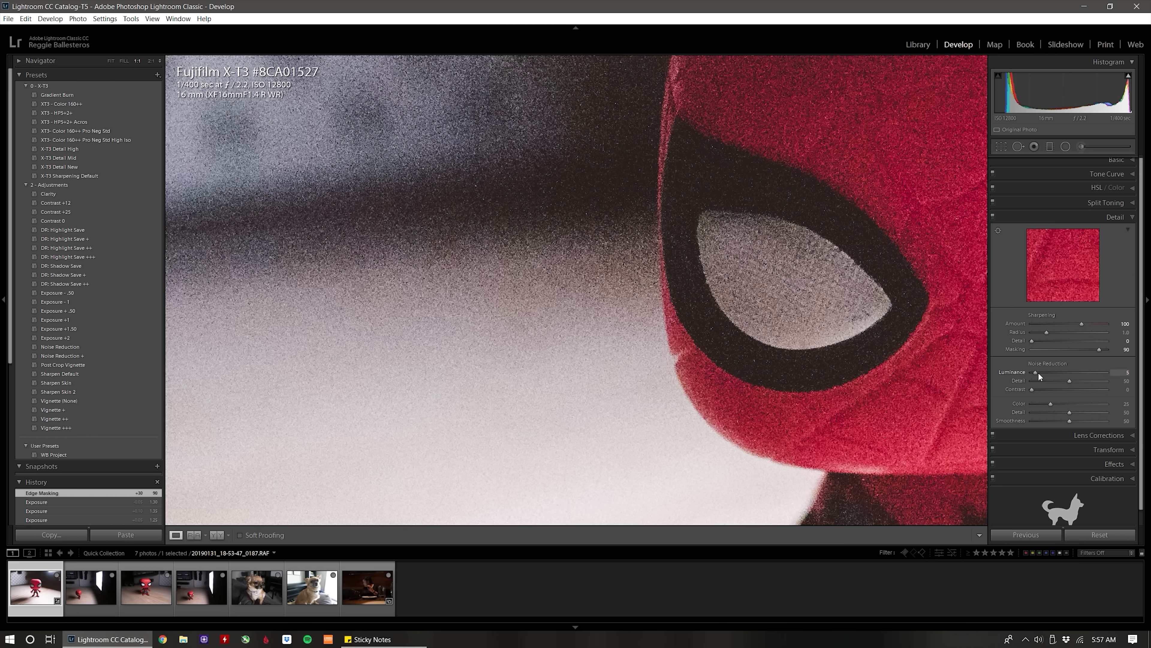
scroll(1038, 371, up, 1)
drag(1065, 372, 1062, 372)
drag(744, 297, 593, 241)
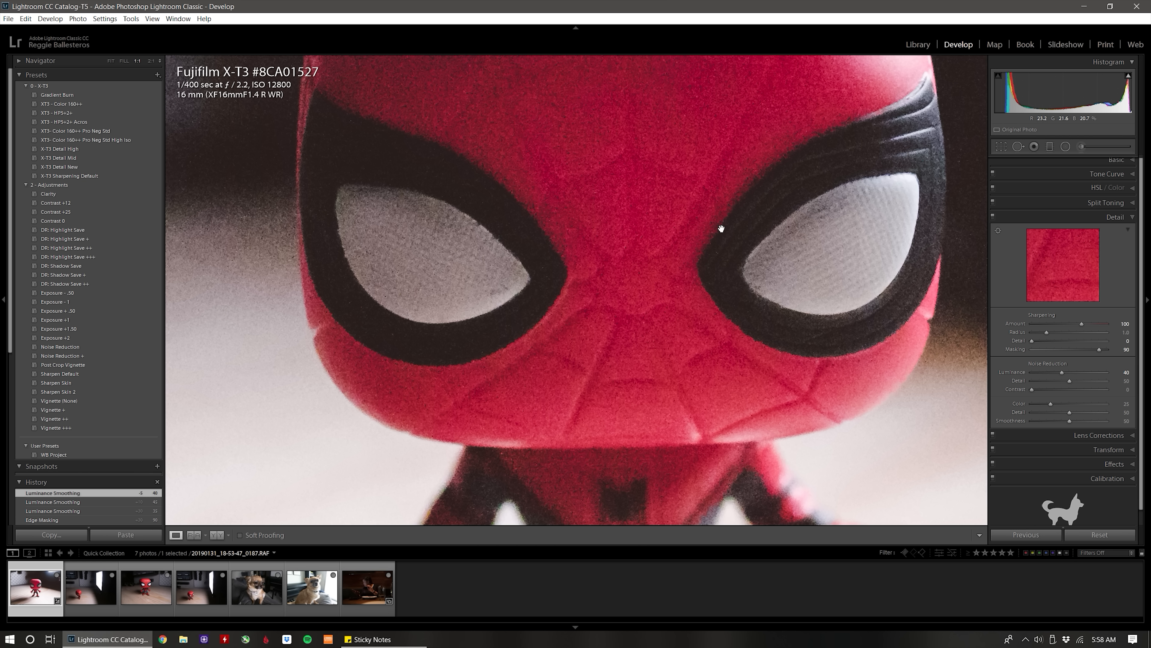
drag(533, 172, 542, 208)
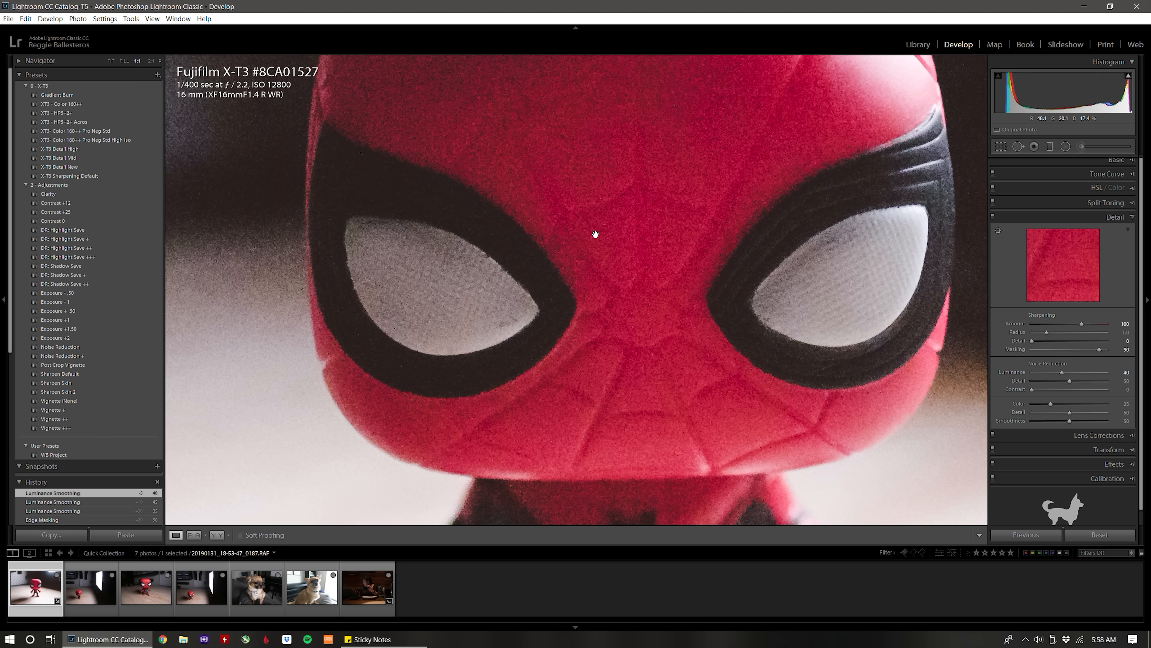
drag(411, 249, 473, 272)
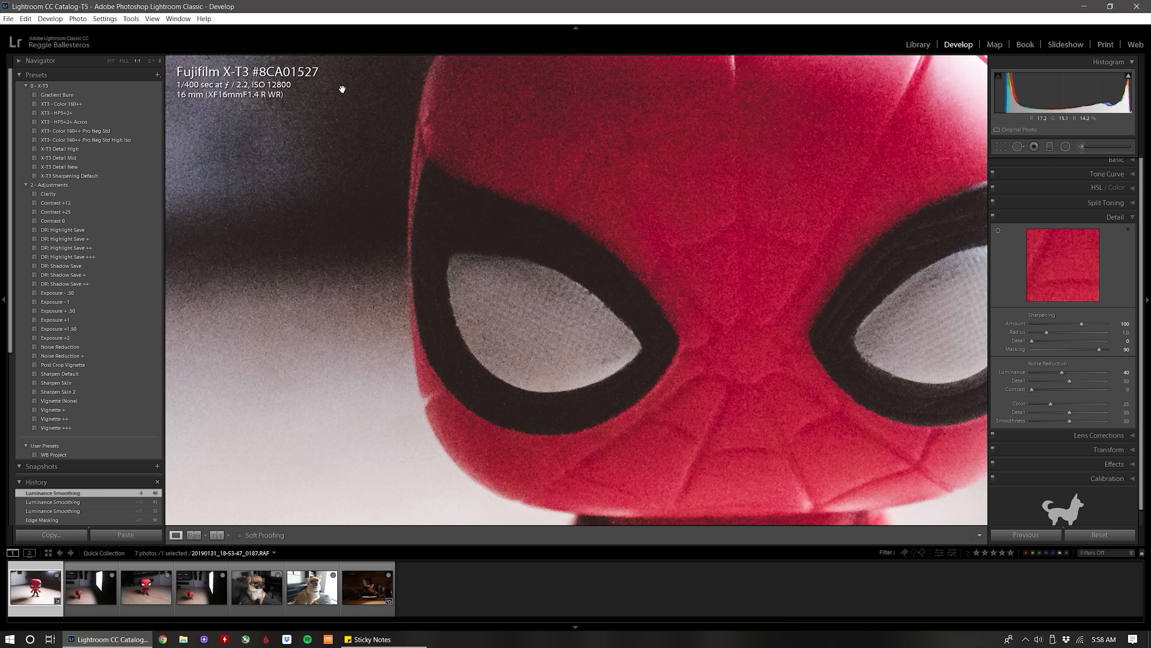
drag(727, 245, 689, 214)
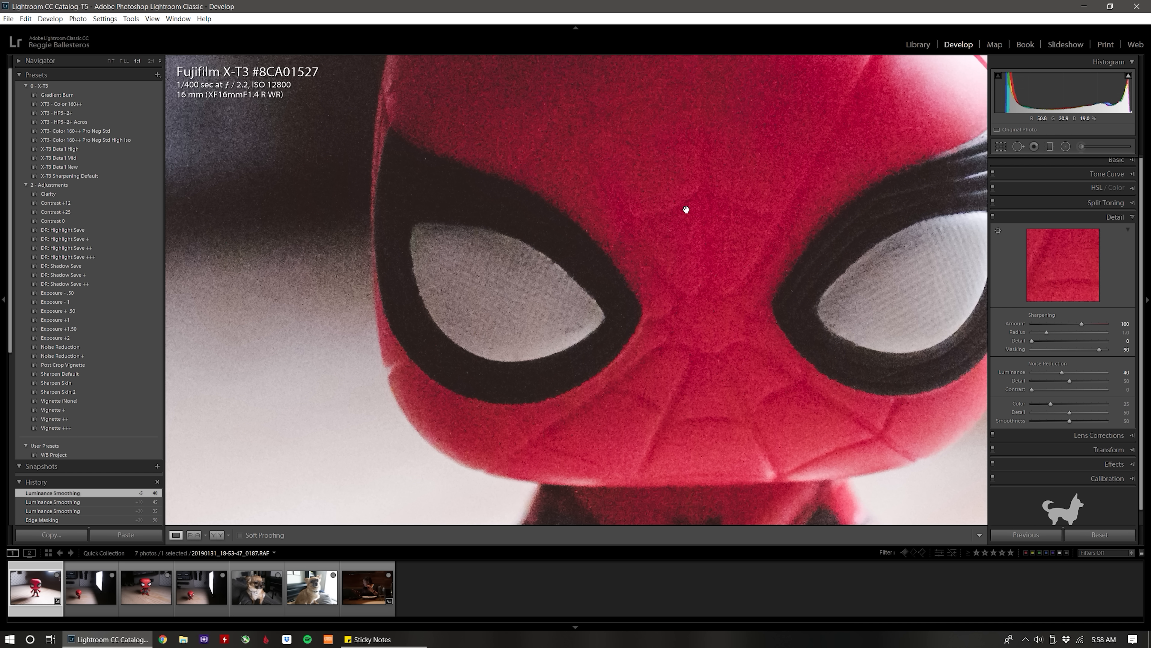
click(685, 208)
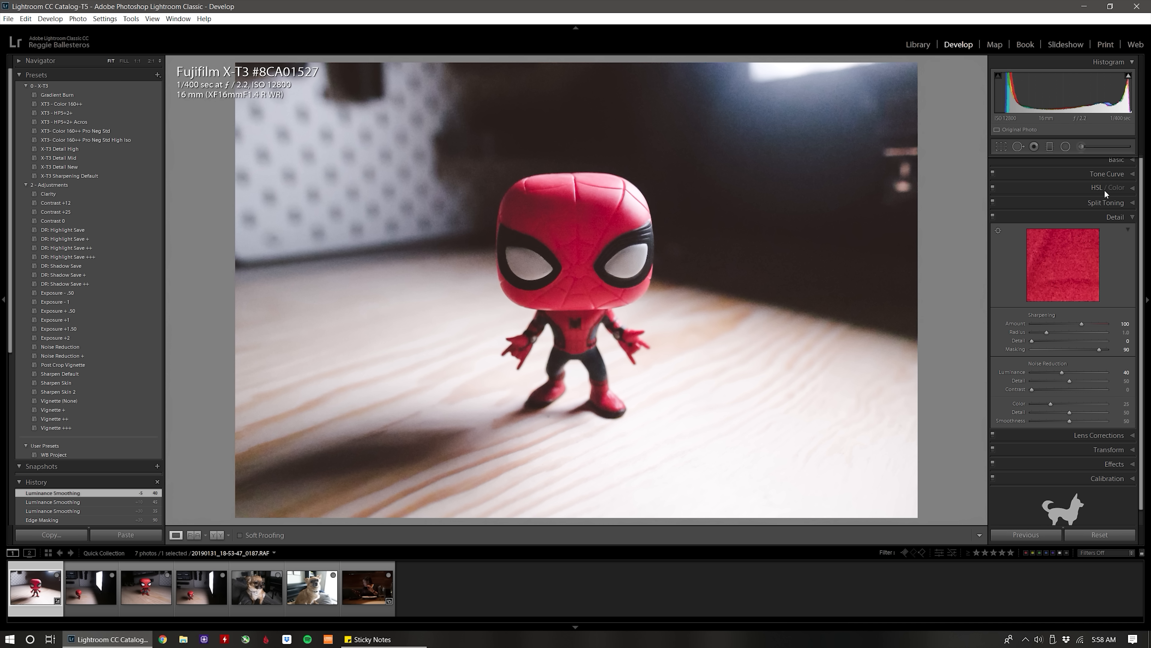
Reopen the Basic adjustments and examine the noise and detail of the edited figure up close.
click(1118, 157)
key(Up)
key(Up)
key(Up)
key(Up)
click(571, 279)
drag(599, 307, 786, 343)
drag(555, 311, 746, 270)
drag(503, 198, 483, 329)
click(484, 328)
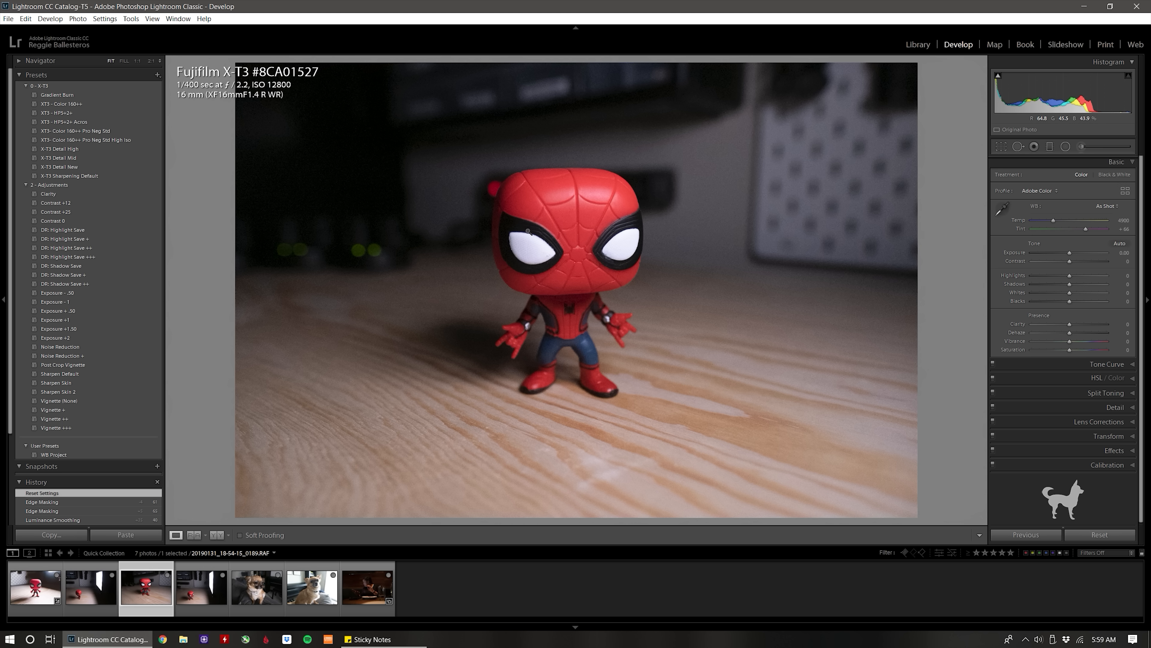
Apply the XT3- Color 160++ Pro Neg Std High Iso preset to the third photo and raise its exposure to +0.30.
click(99, 139)
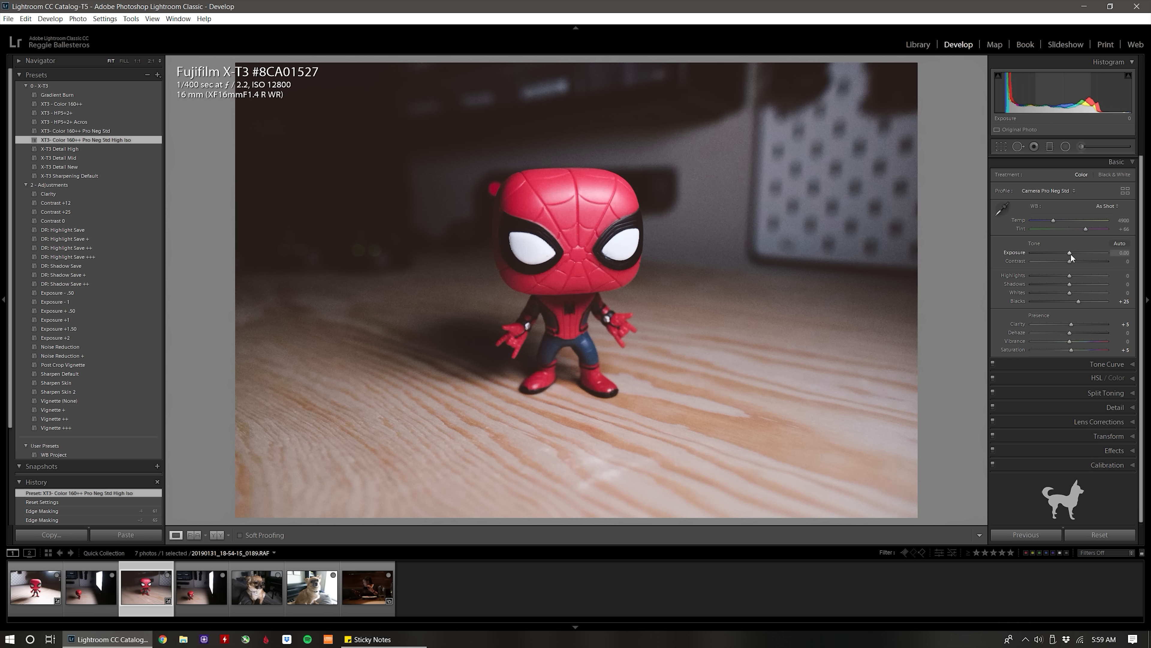
scroll(1070, 253, up, 4)
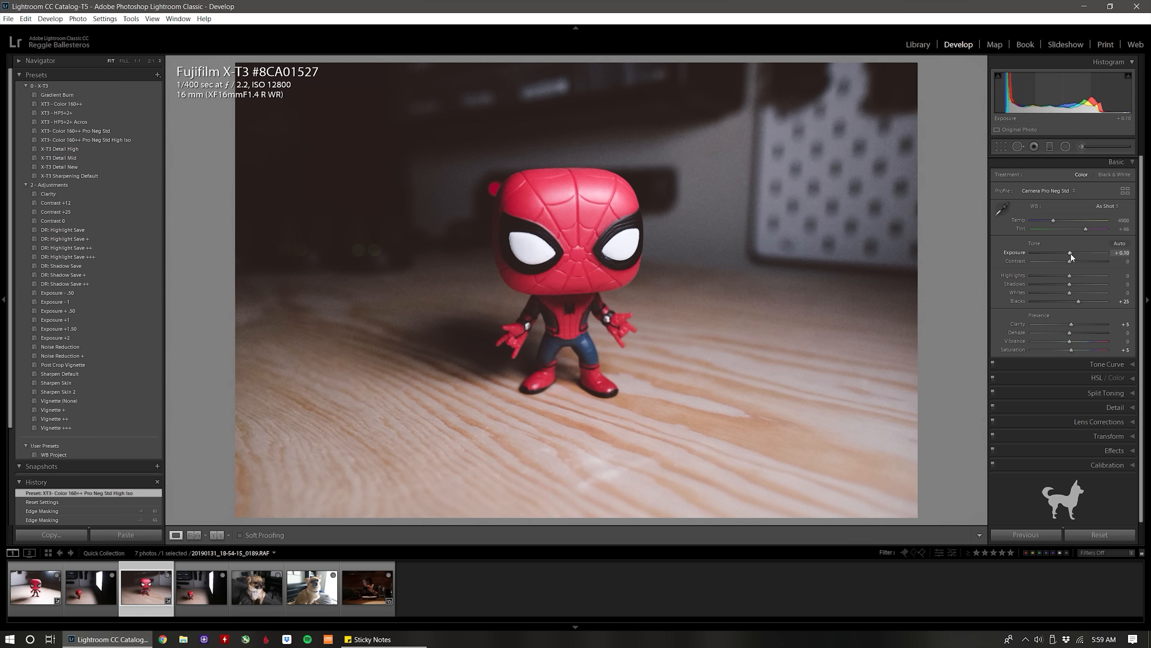
scroll(1070, 253, up, 1)
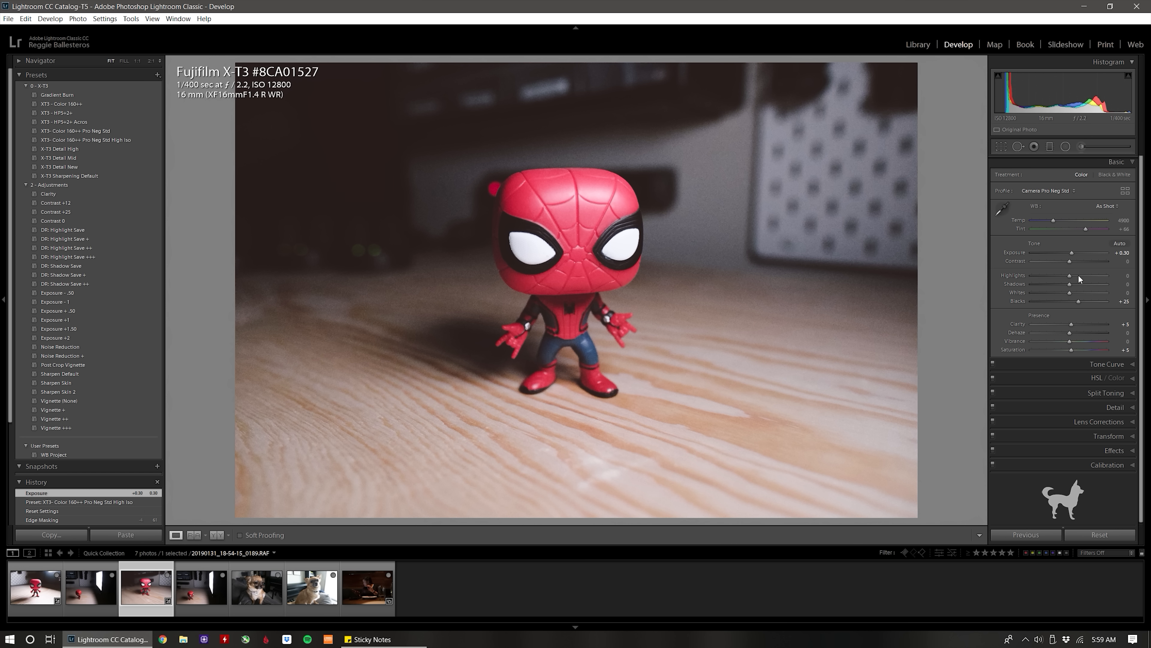
Adjust the tone to shadows +15, highlights -10 and exposure +0.40, and apply the Contrast +12 preset.
scroll(1068, 285, up, 3)
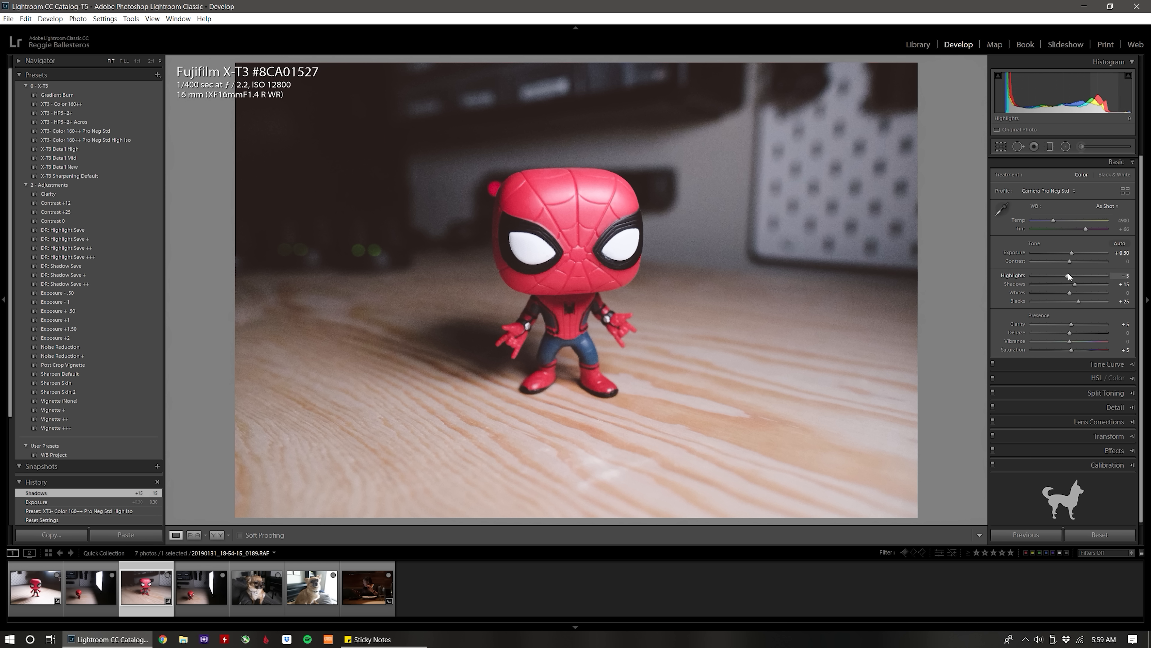
scroll(1068, 277, down, 1)
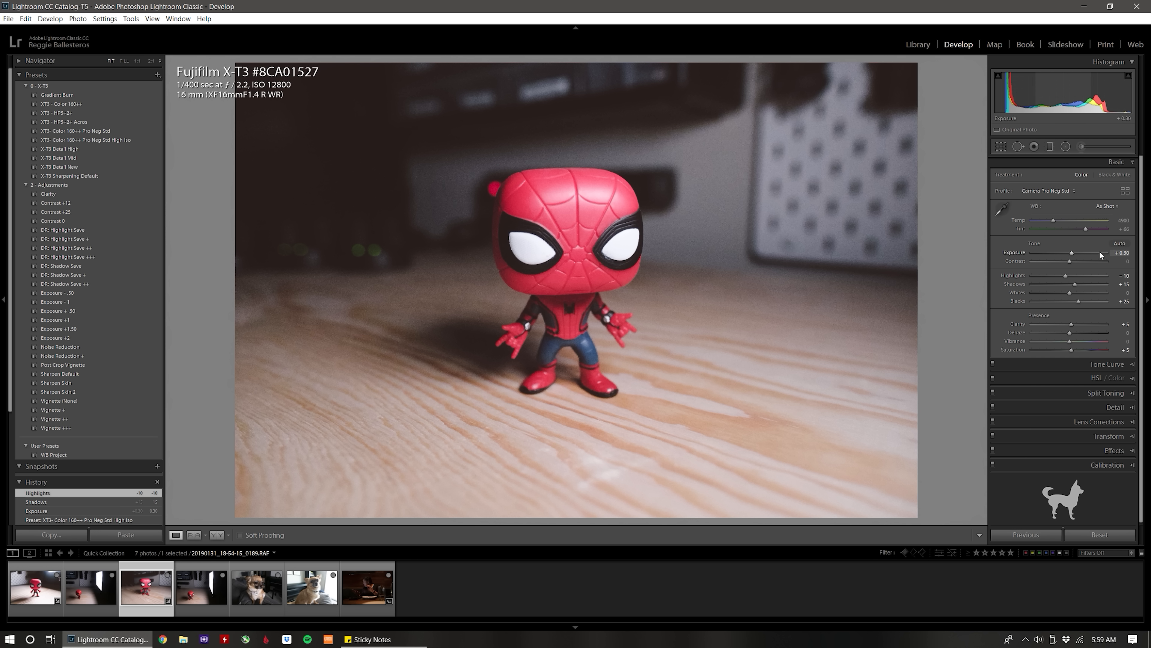
scroll(1074, 254, up, 1)
click(76, 205)
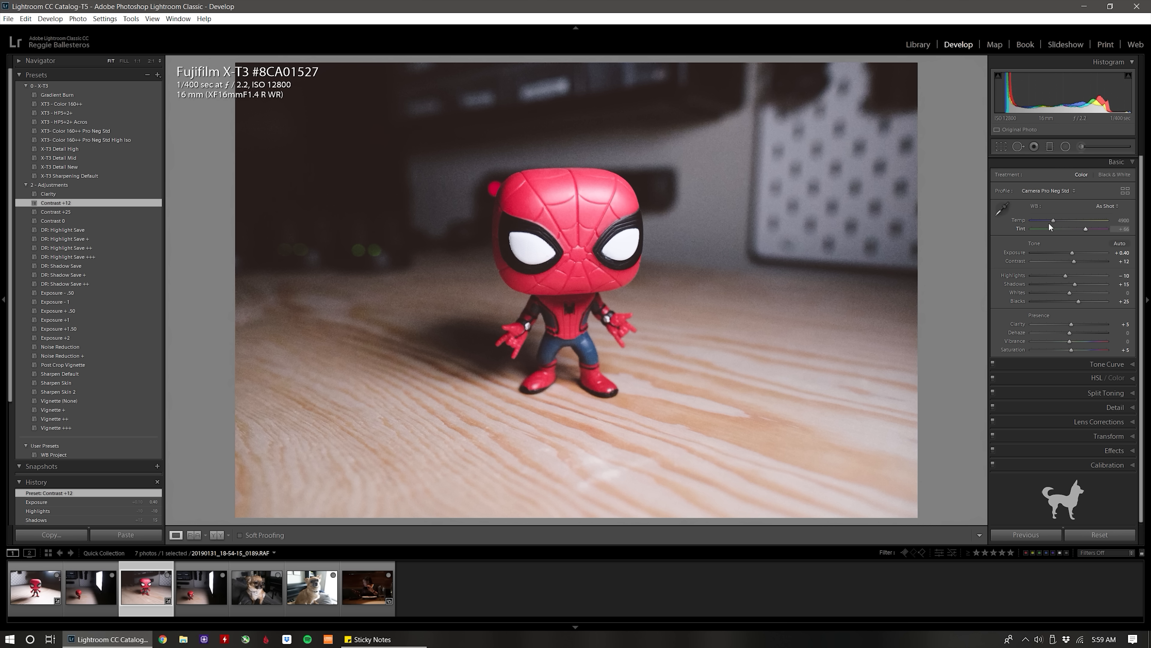
Set a custom white balance with temperature 5150 and tint +70 on the third photo.
drag(1054, 220, 1055, 222)
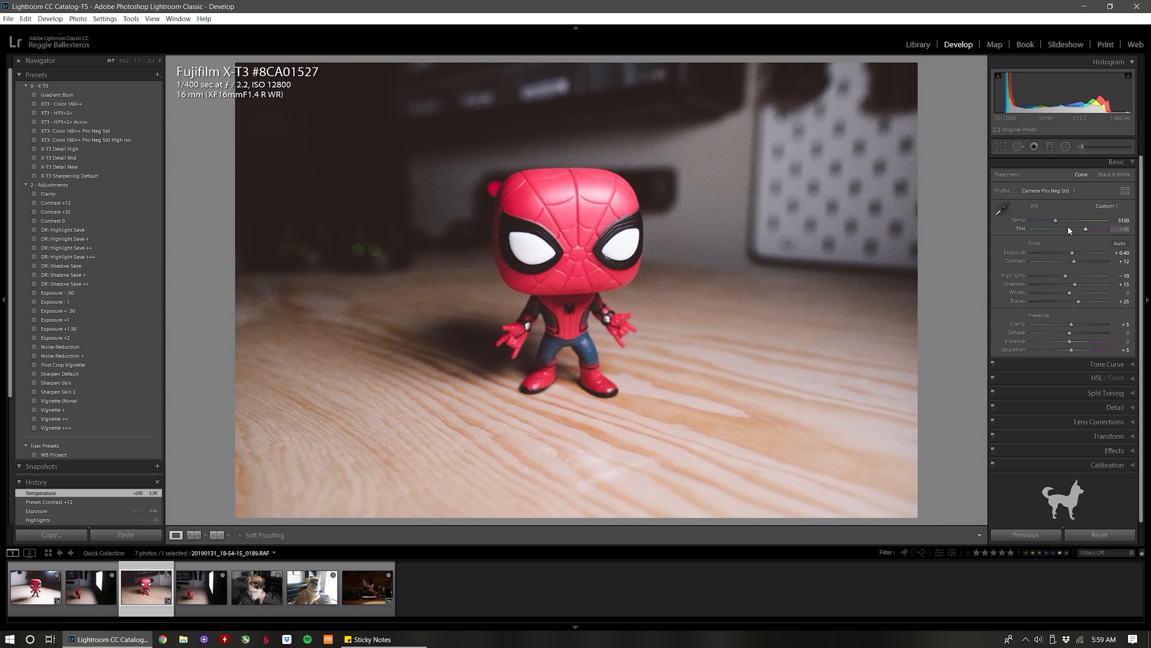
click(1127, 230)
text(70)
key(Return)
click(564, 256)
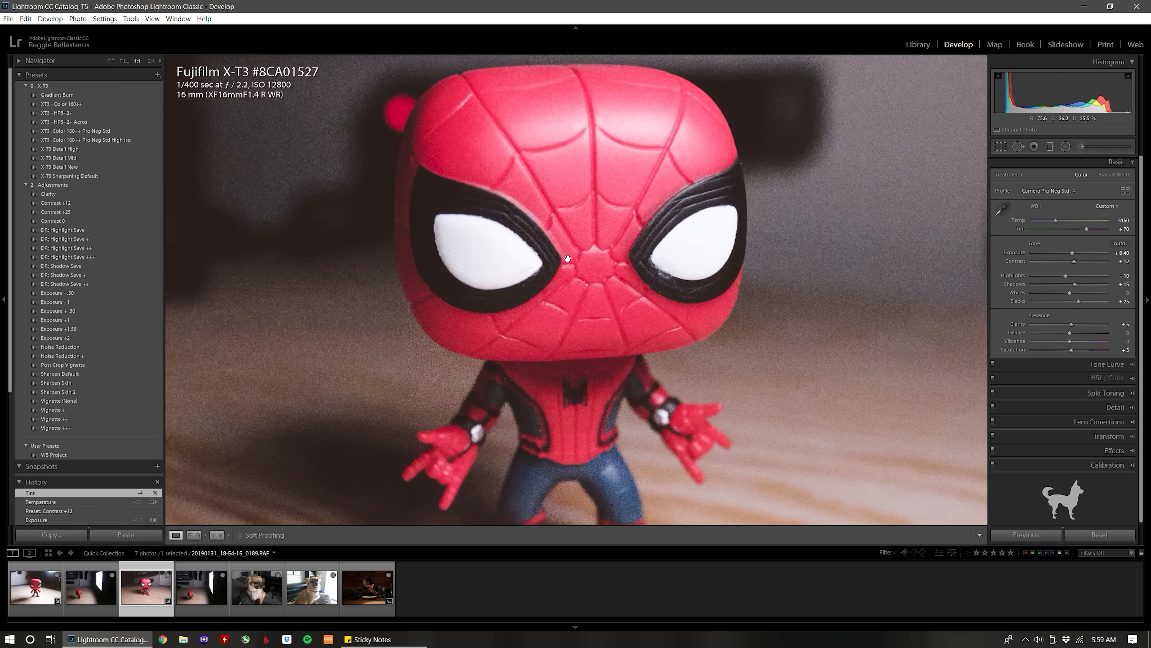
Set the sharpening masking of the third photo to 80 while previewing the edge mask around the figure's eyes.
click(567, 258)
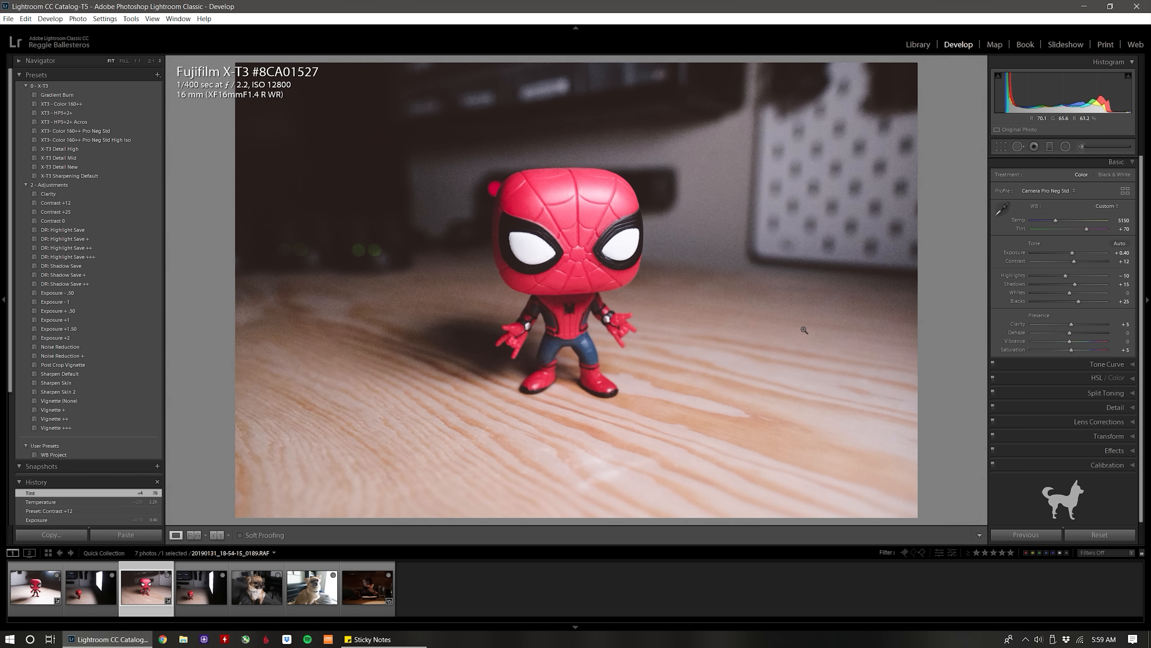
click(546, 244)
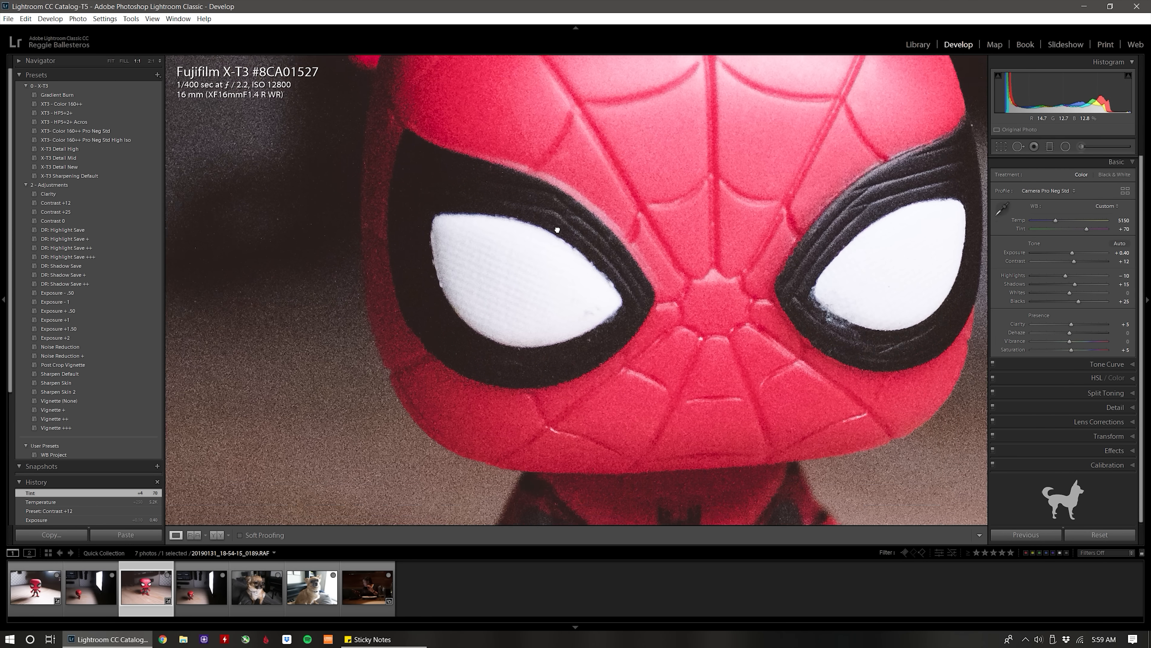
drag(557, 230, 485, 205)
click(1110, 406)
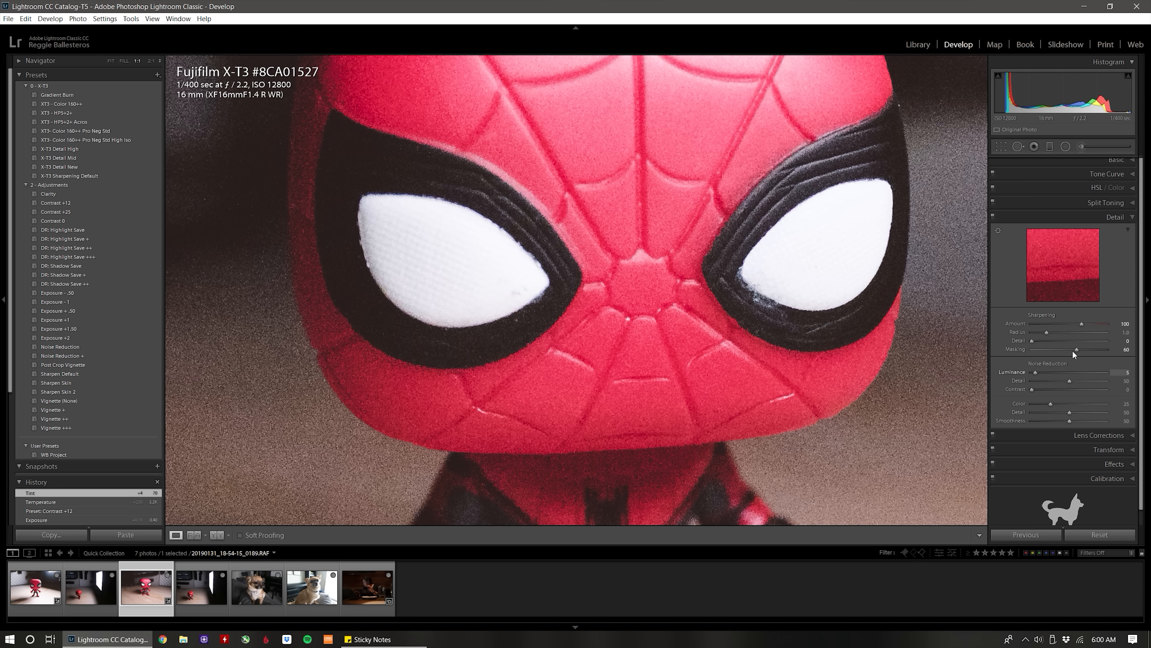
key(alt)
alt+click(1078, 351)
drag(1080, 345, 1091, 344)
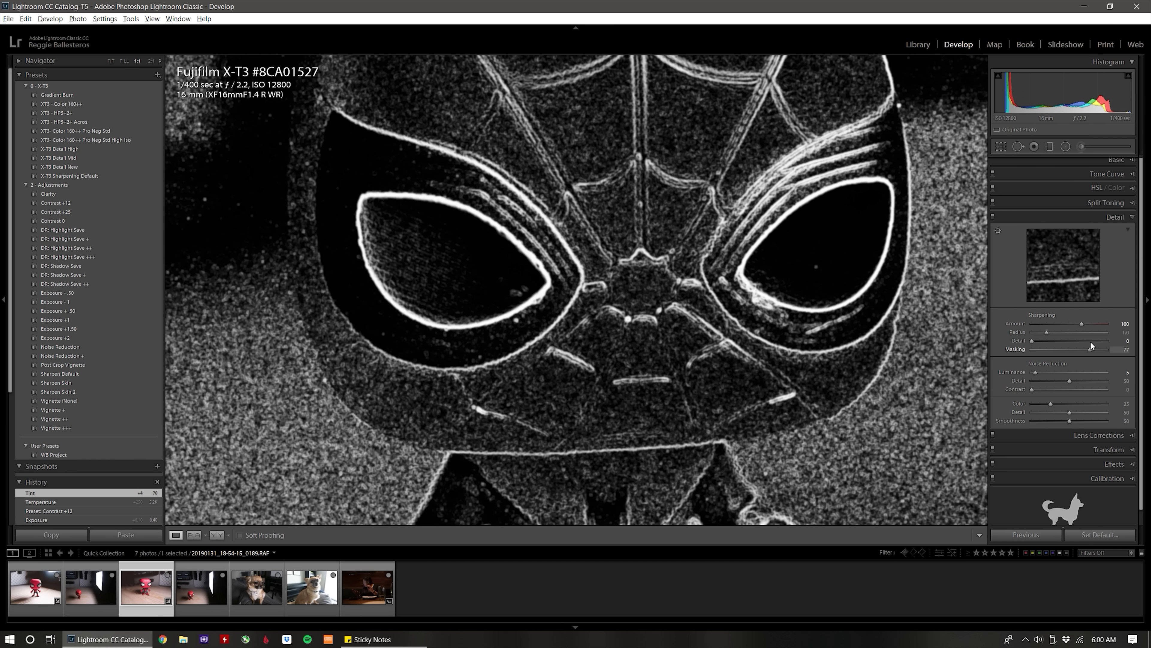
drag(1093, 342, 1092, 342)
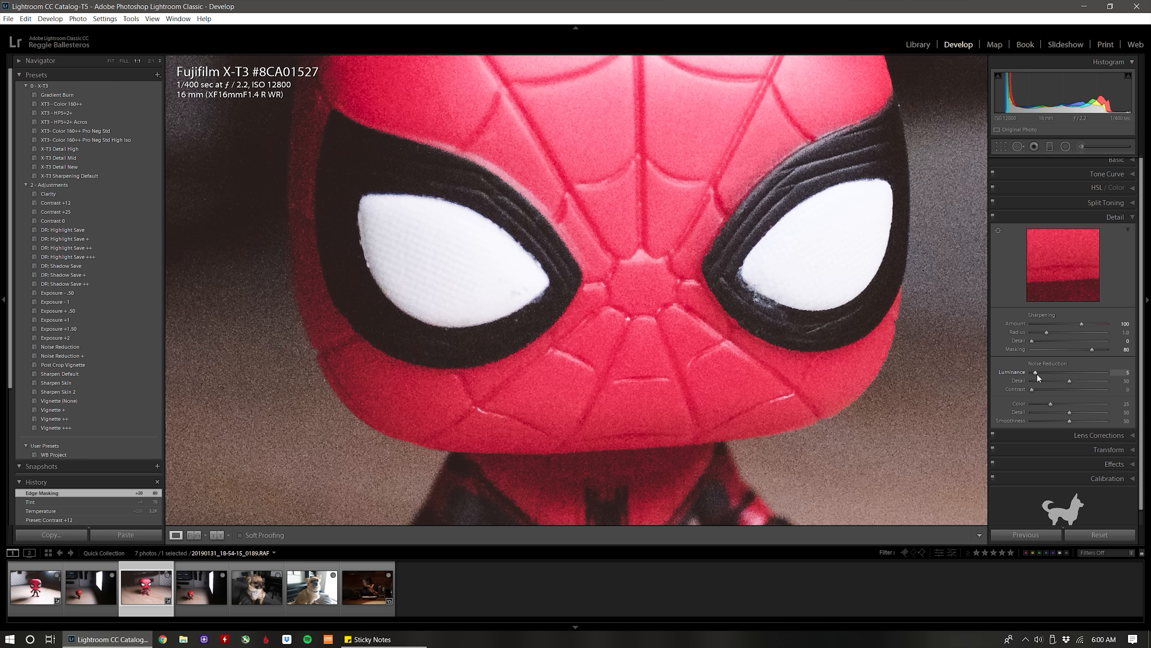
Raise the third photo's luminance noise reduction to 35, checking the figure's face and the background up close.
drag(1037, 374, 1044, 373)
click(595, 309)
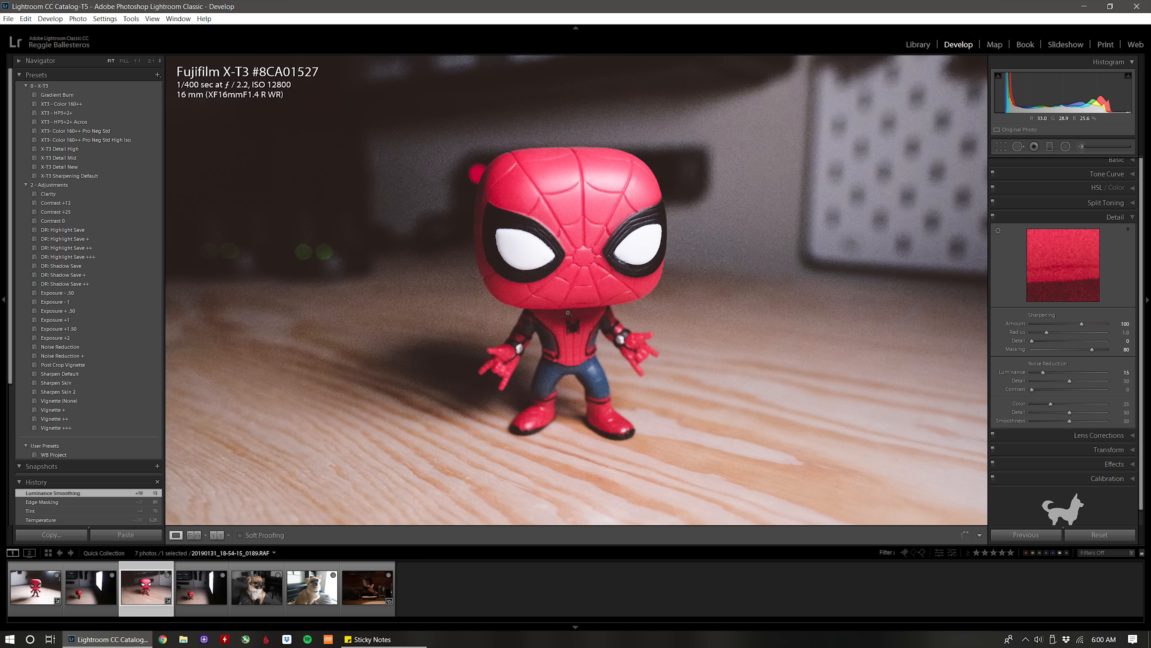
click(497, 251)
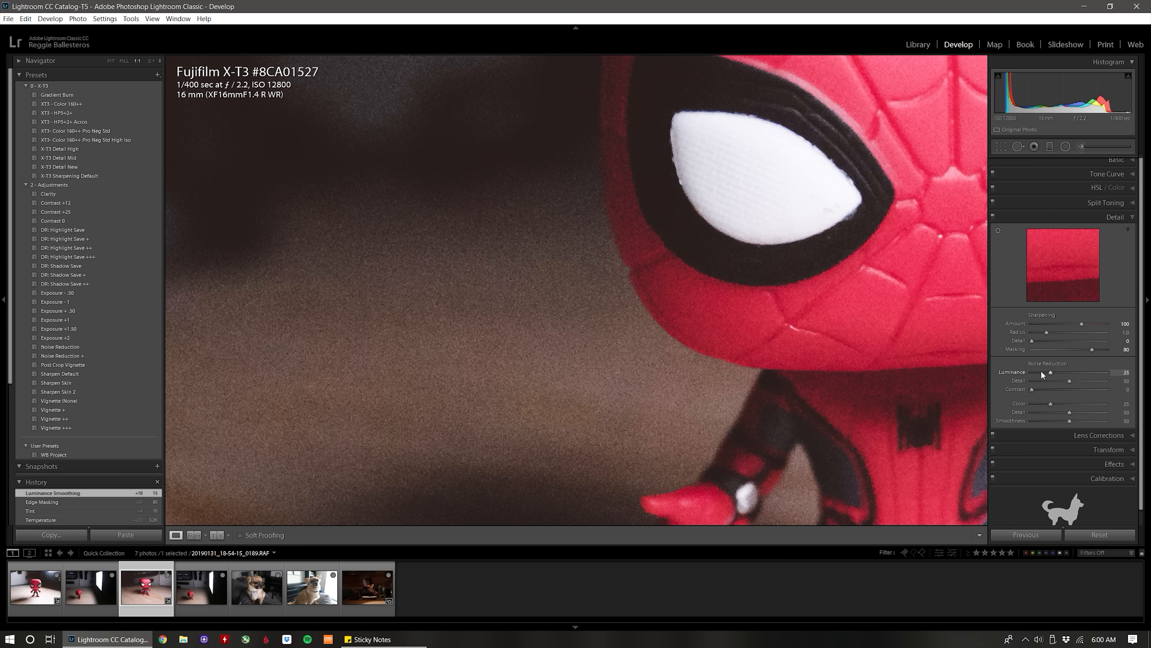
drag(619, 254, 409, 131)
drag(1054, 373, 1057, 373)
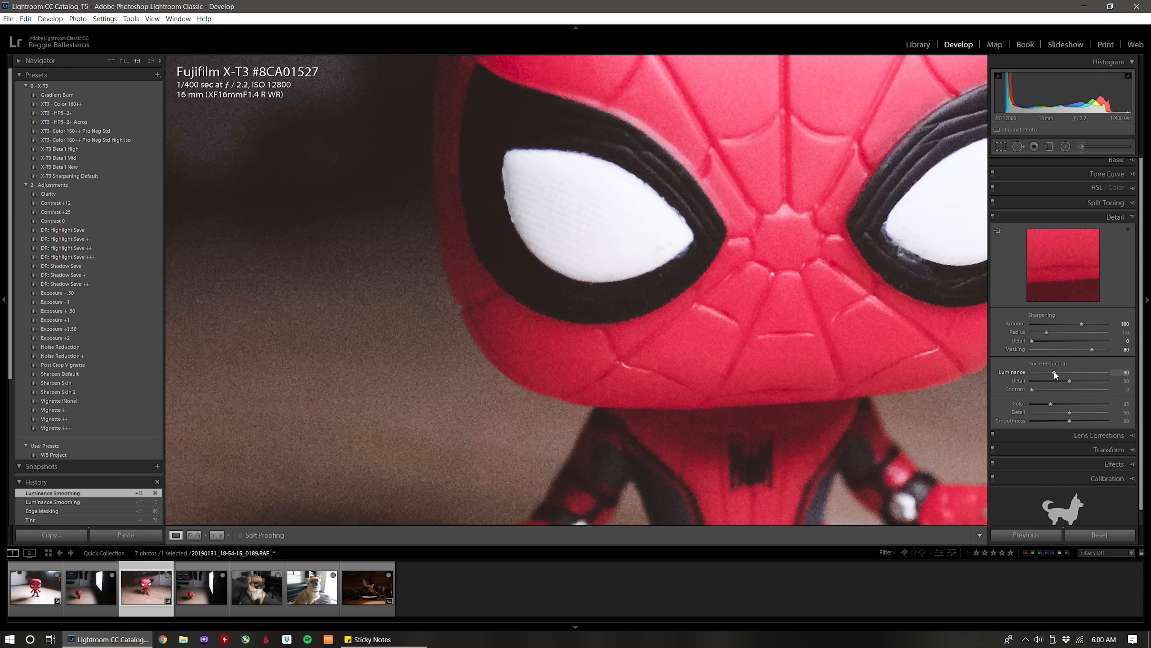
drag(698, 233, 493, 282)
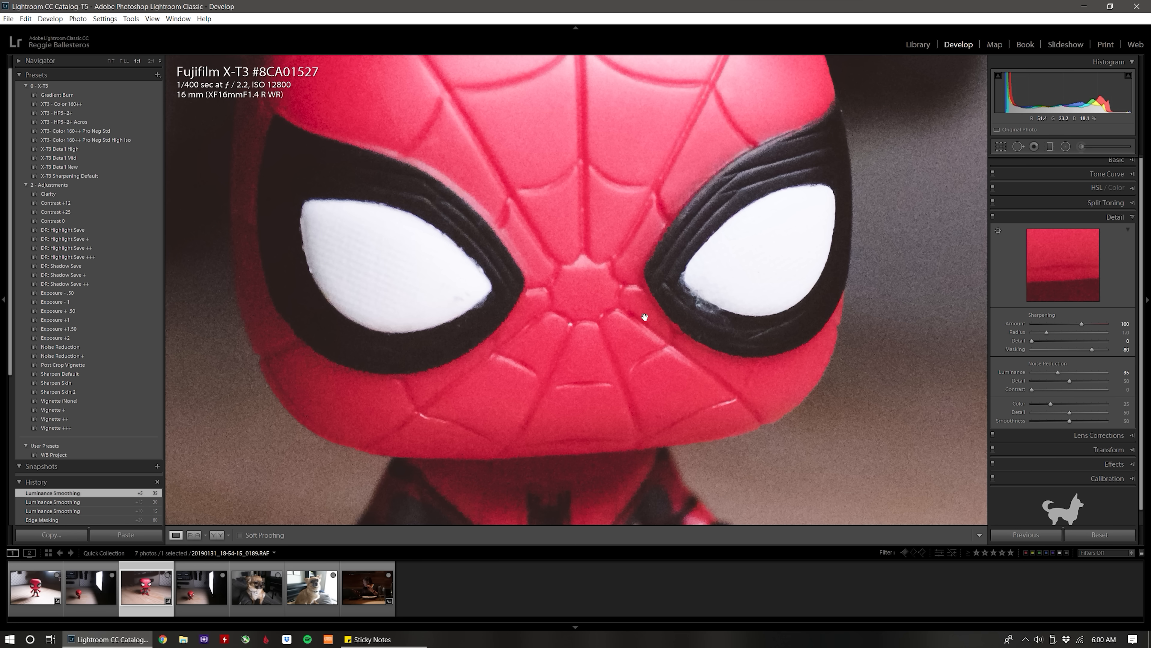
drag(645, 317, 710, 308)
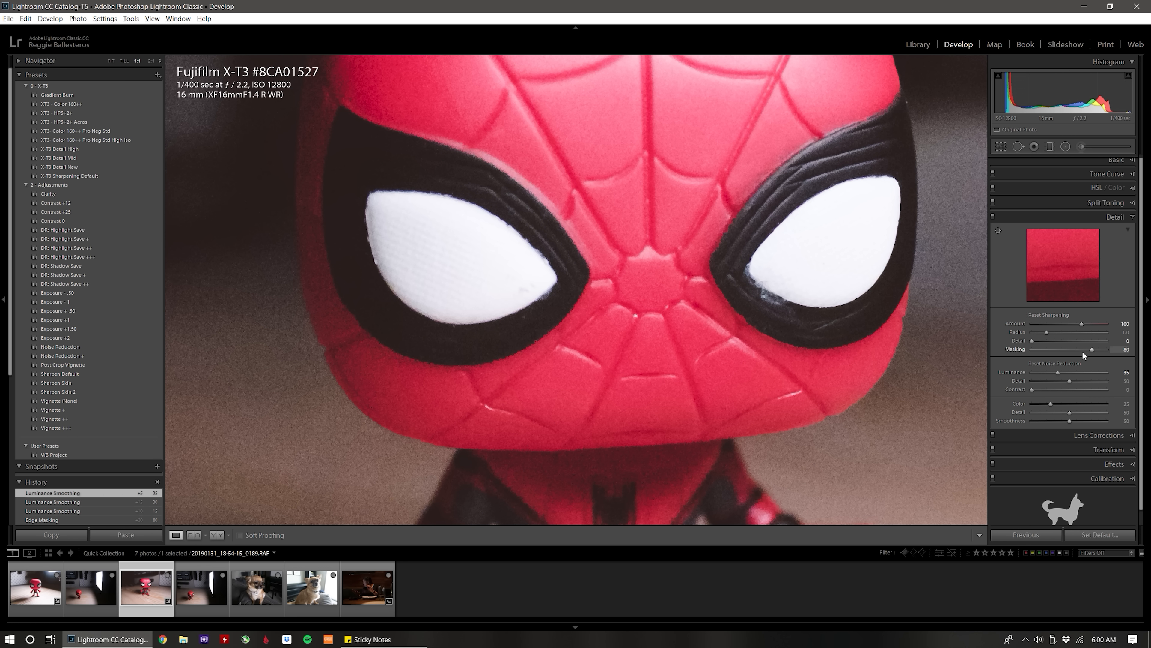
Increase the sharpening masking to 90 and check the figure's face at full size.
alt+click(1092, 350)
drag(1093, 352, 1100, 349)
drag(567, 284, 487, 272)
drag(564, 269, 604, 281)
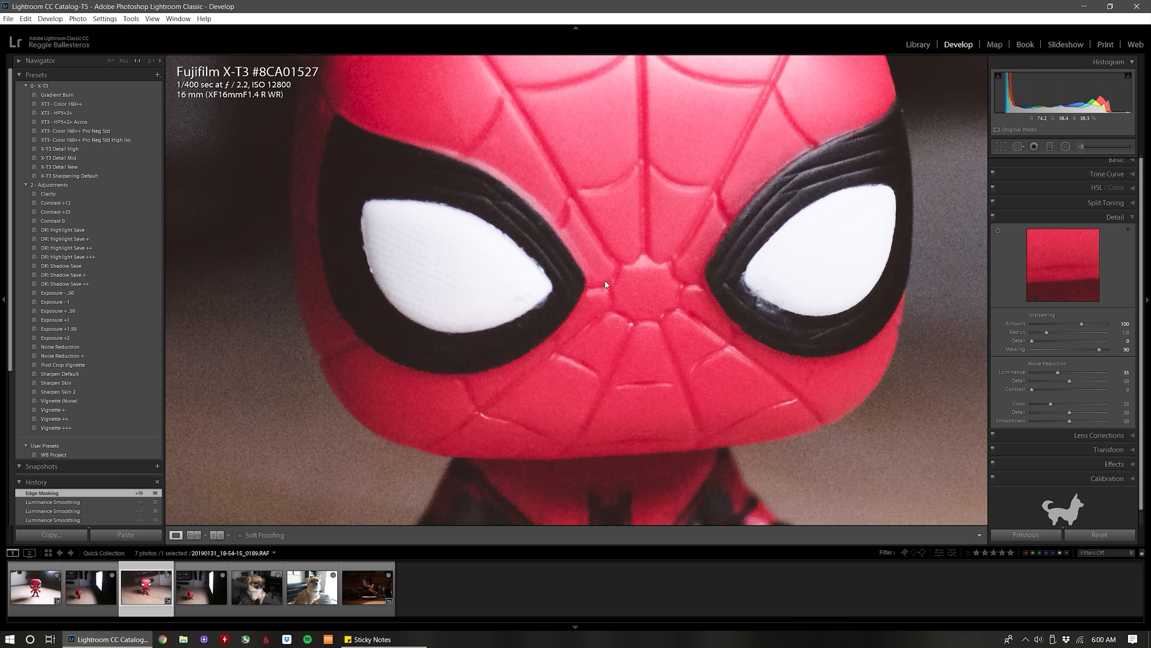
click(575, 281)
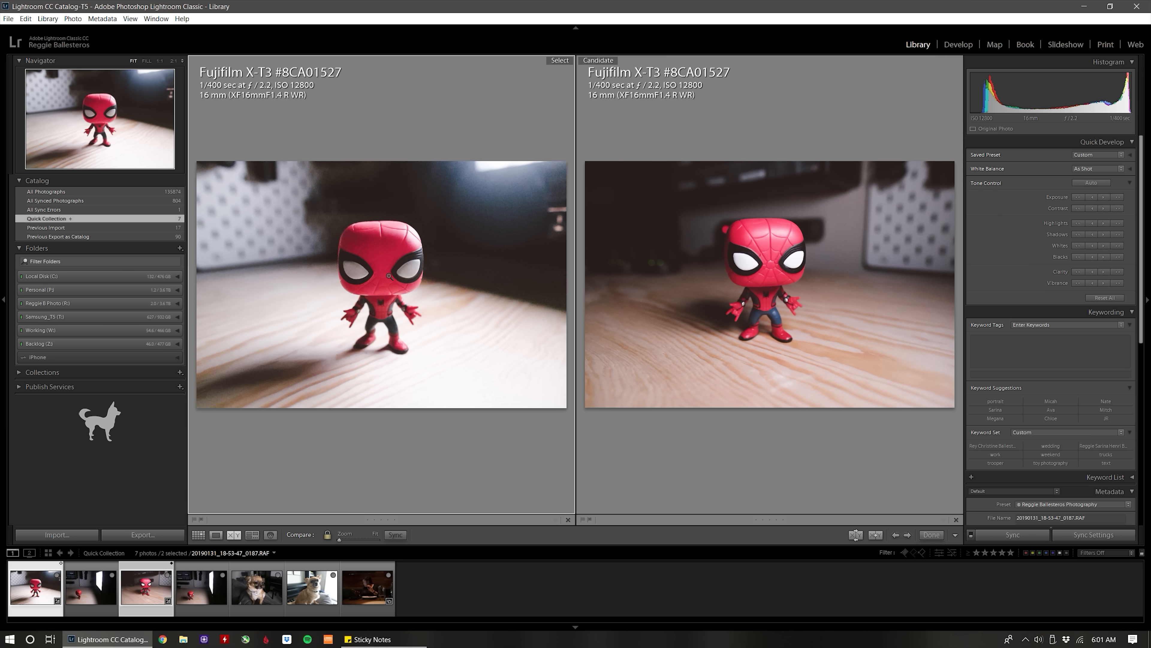
Compare the first and third Spider-Man photos side by side, examining noise and detail in the eyes, head edges and background.
click(388, 275)
drag(406, 257, 419, 213)
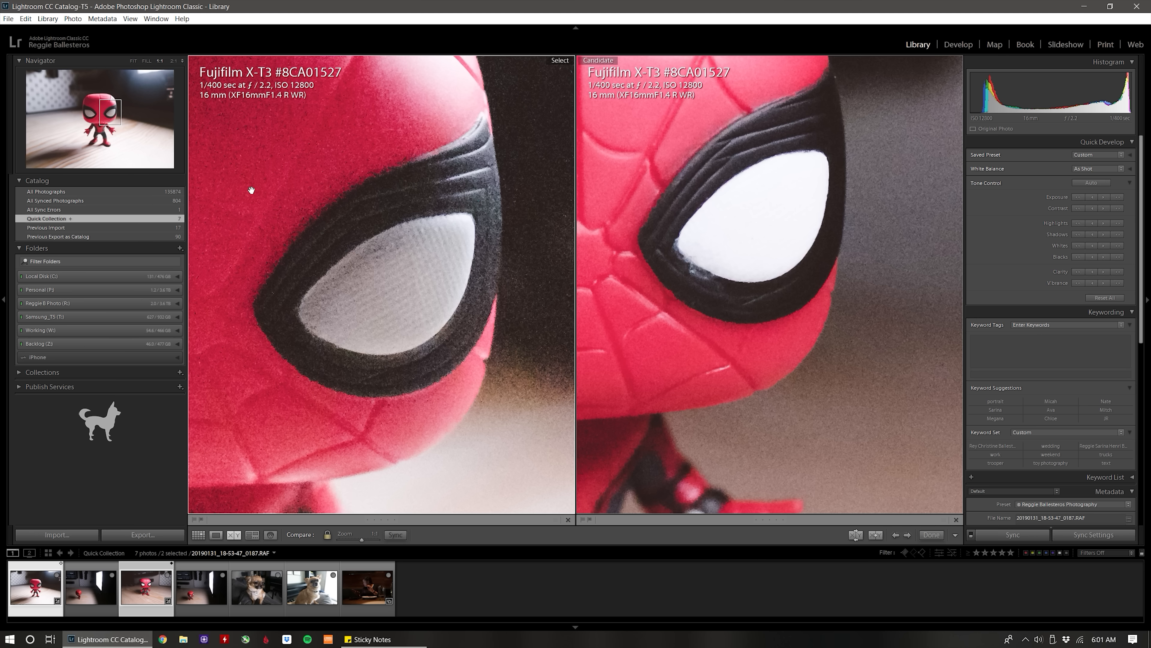
drag(333, 352, 380, 492)
drag(358, 297, 438, 319)
drag(337, 302, 426, 393)
drag(400, 272, 430, 391)
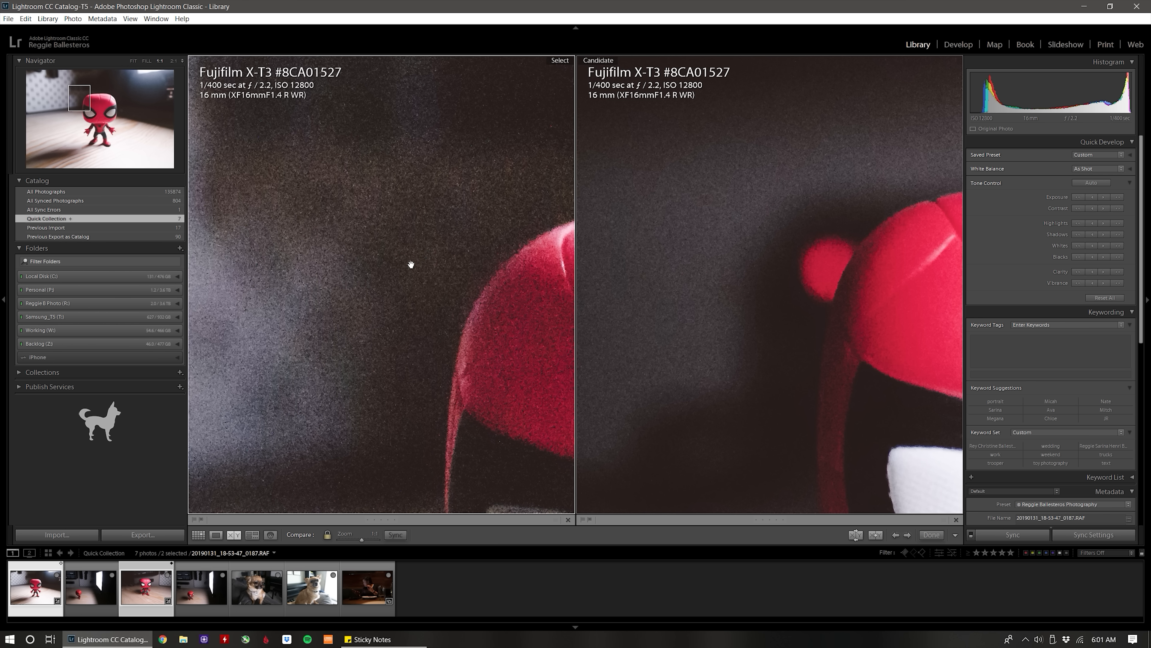
drag(411, 262, 334, 195)
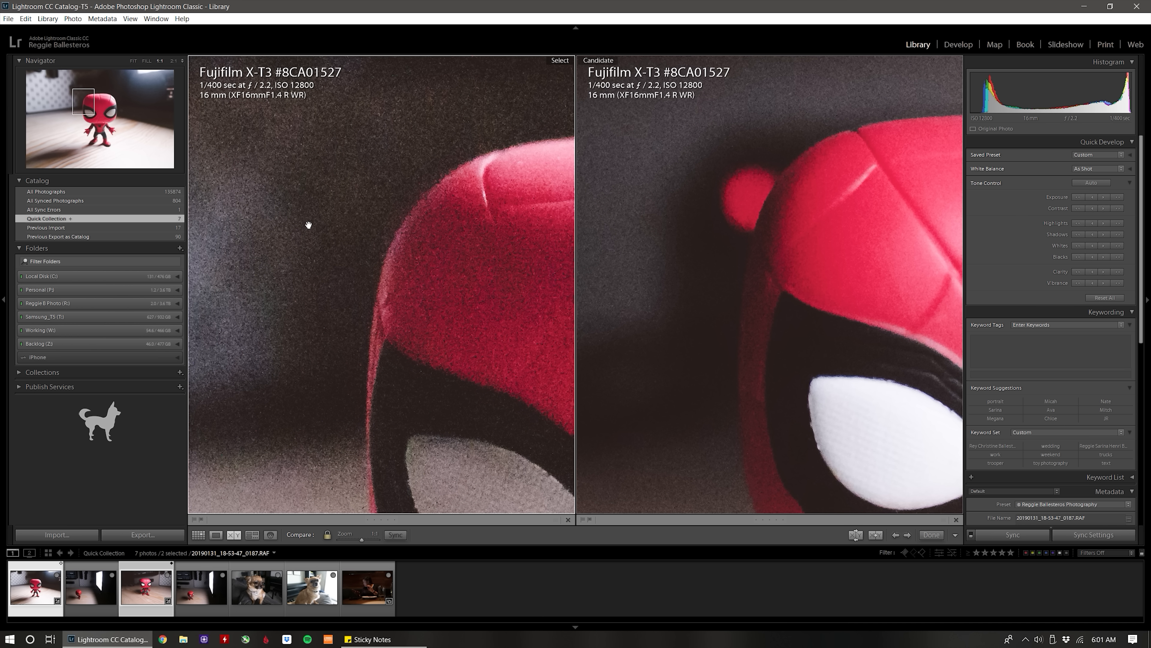
drag(442, 264, 483, 243)
drag(275, 257, 308, 294)
drag(354, 306, 237, 303)
drag(449, 273, 488, 260)
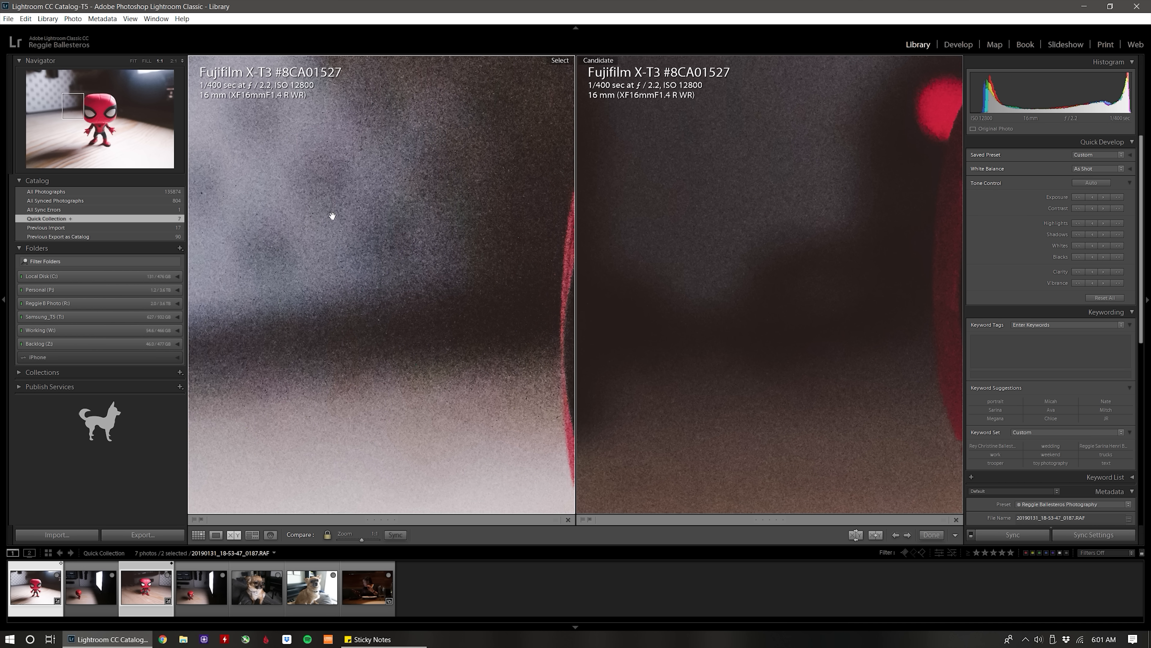
drag(436, 291, 245, 195)
drag(307, 278, 446, 176)
drag(426, 297, 288, 128)
drag(450, 321, 346, 363)
click(409, 345)
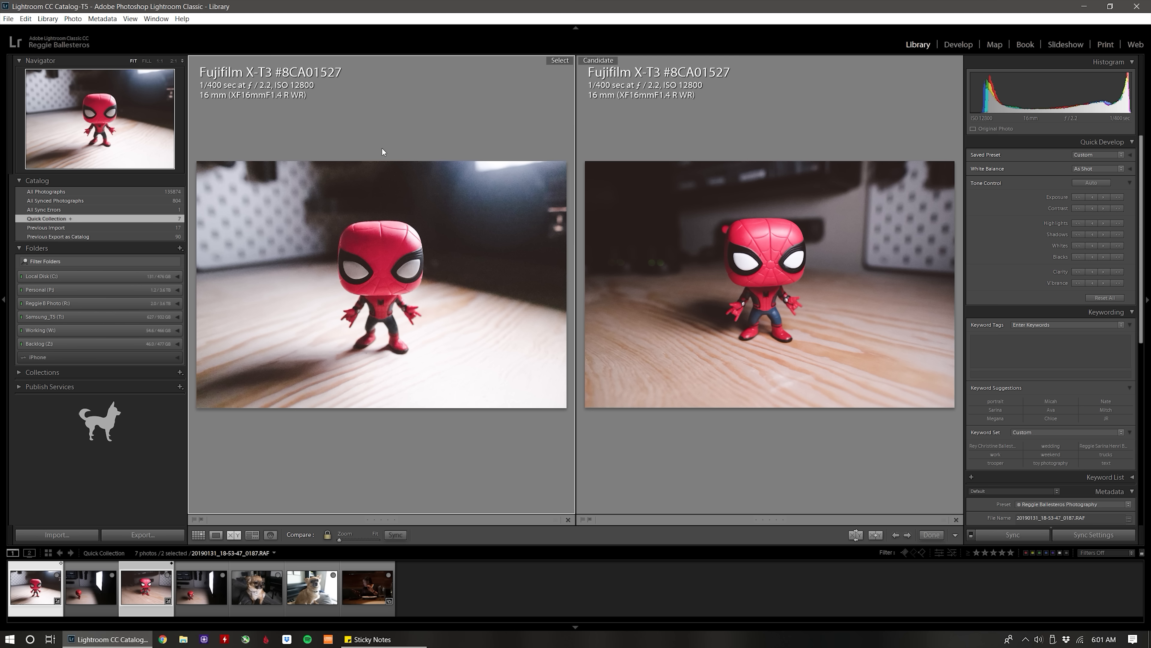
click(751, 181)
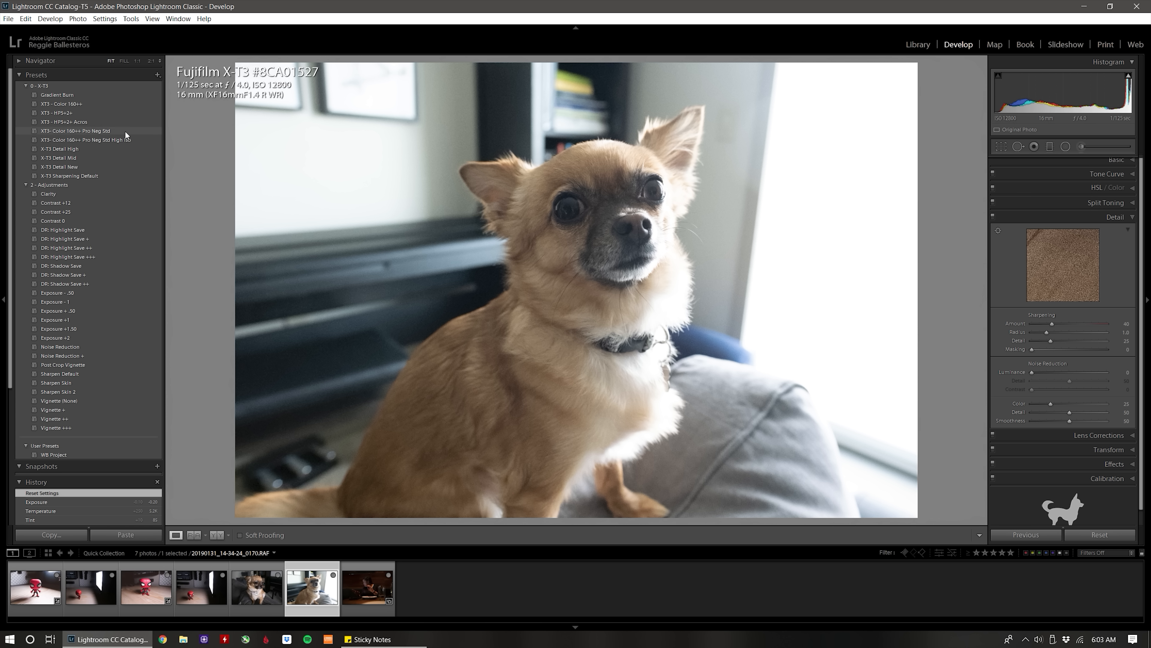
Apply the XT3- Color 160++ Pro Neg Std High Iso preset to the seated dog photo and set its tint to +88.
click(120, 140)
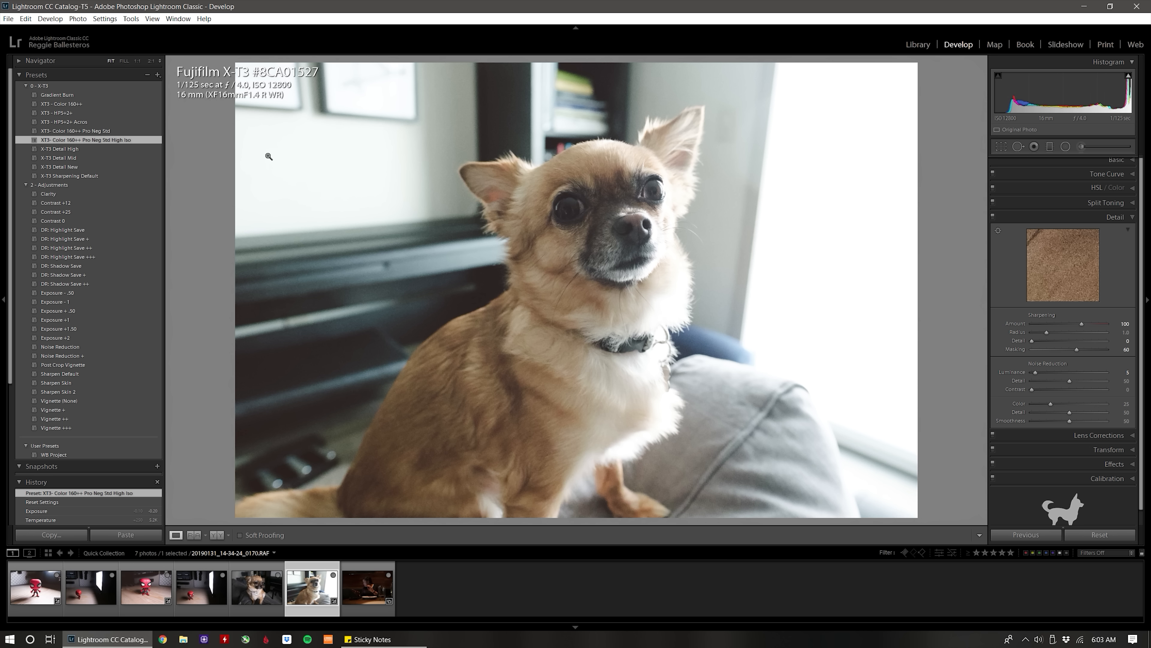
click(1112, 163)
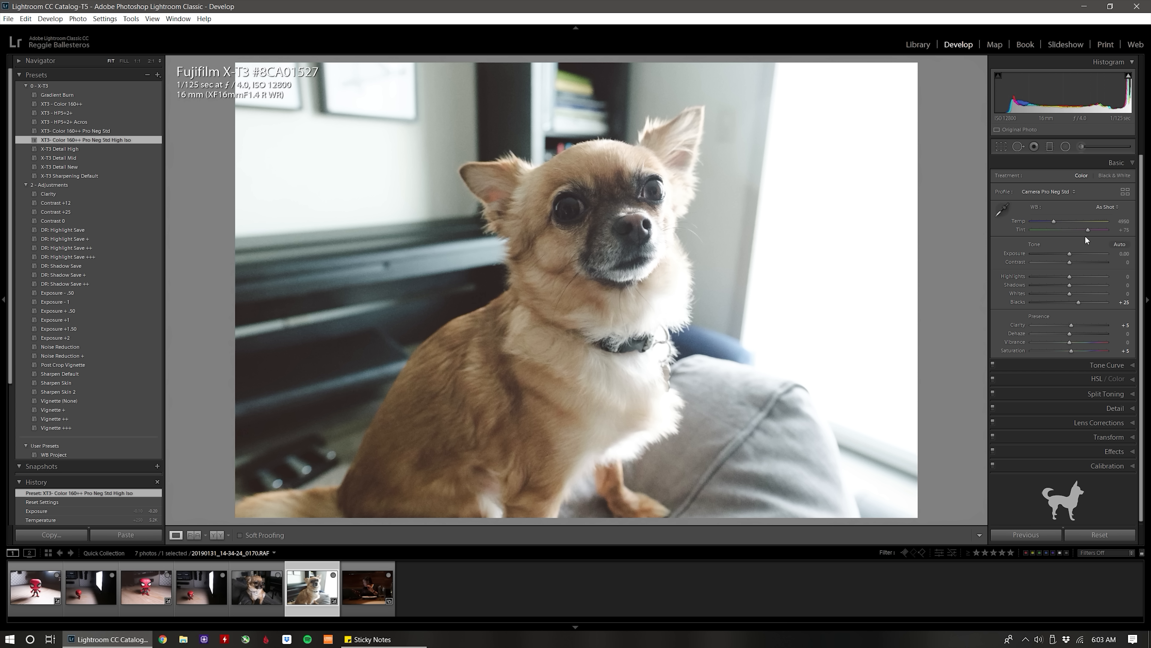
scroll(1087, 228, up, 2)
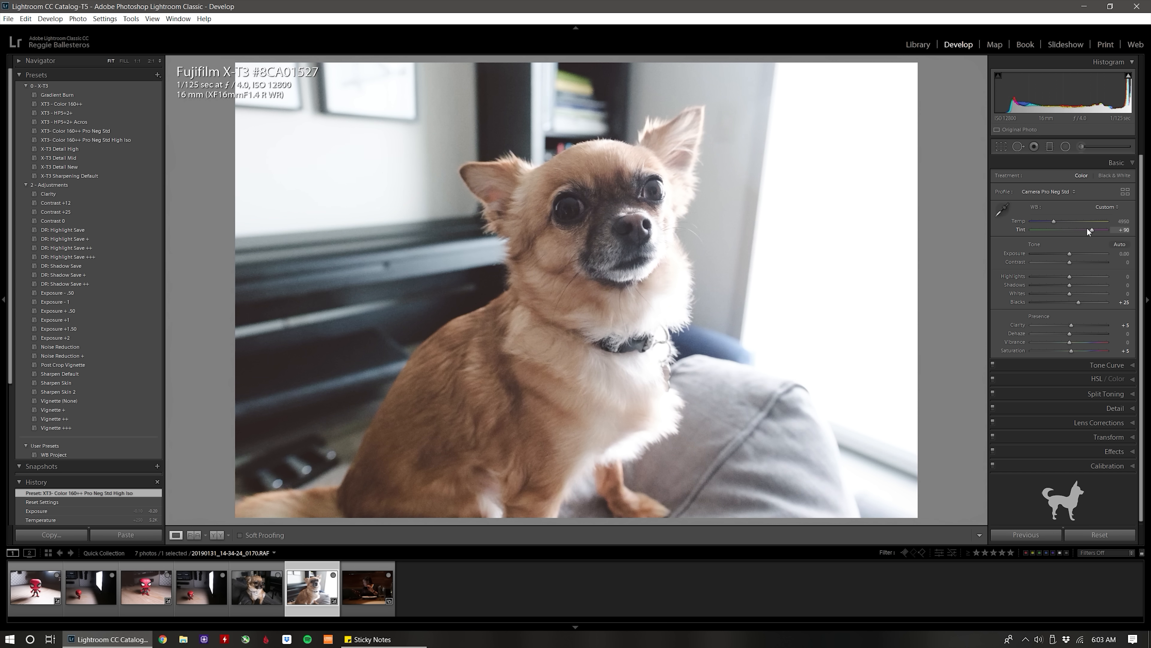
click(1126, 230)
text(88)
key(Return)
Try a temperature of 5100 on the dog photo and settle on 5200.
click(1121, 222)
text(5100)
key(Return)
click(1119, 221)
text(5200)
key(Return)
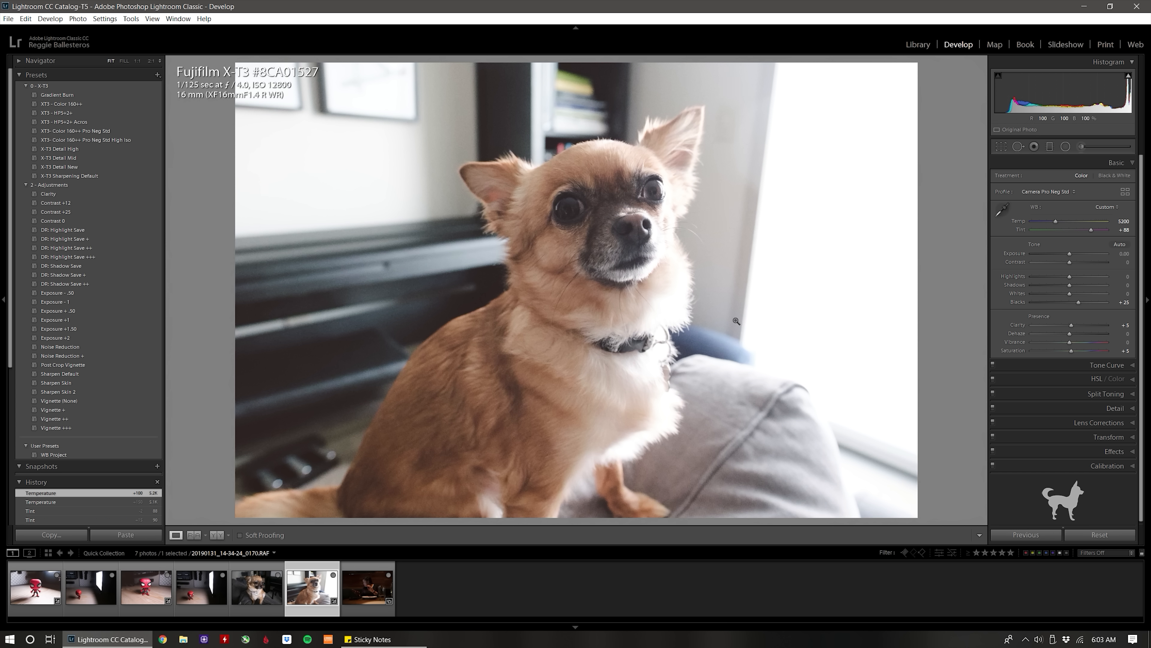
Apply the DR: Highlight Save + and DR: Shadow Save presets, with shadows raised to +25.
click(73, 230)
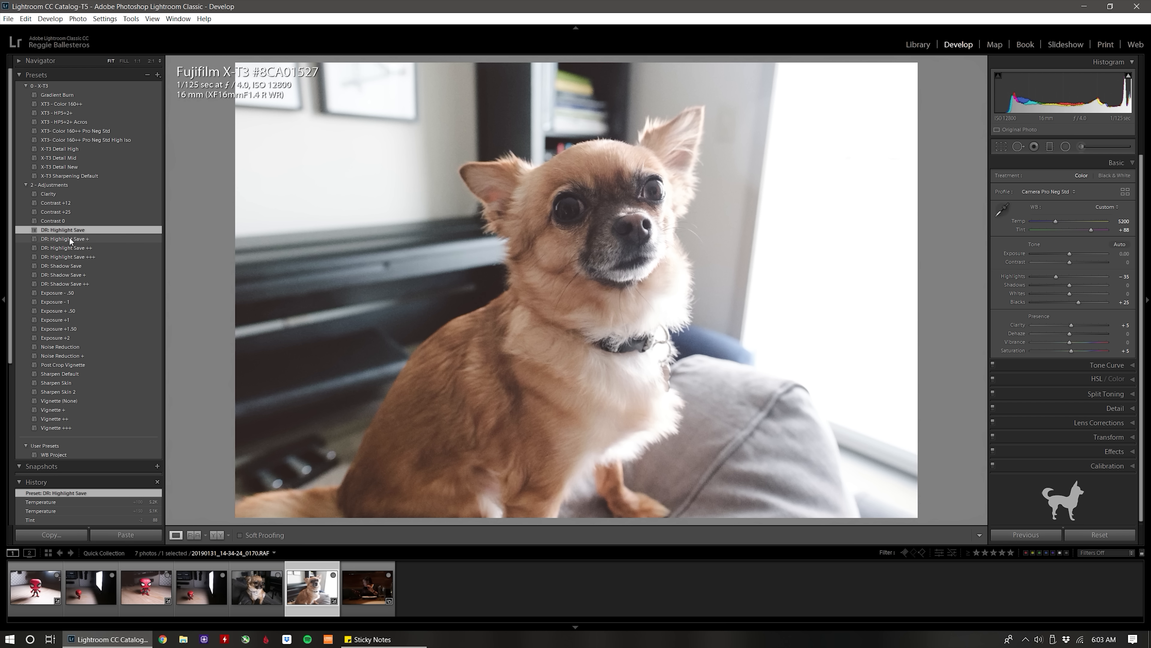
click(70, 240)
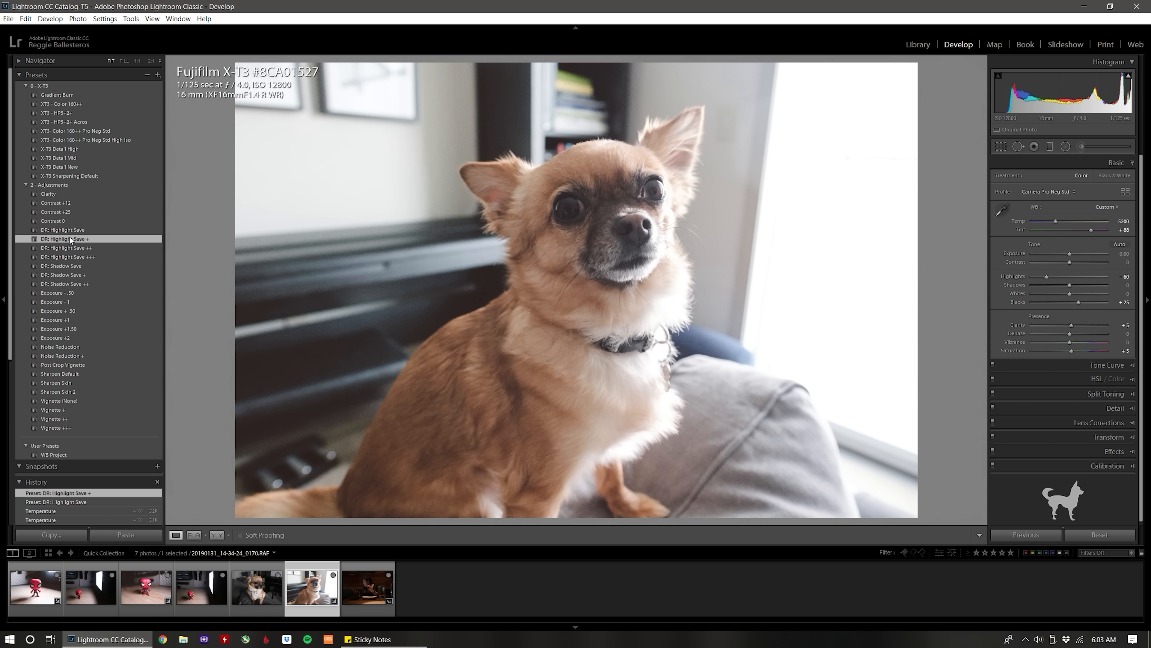
click(74, 266)
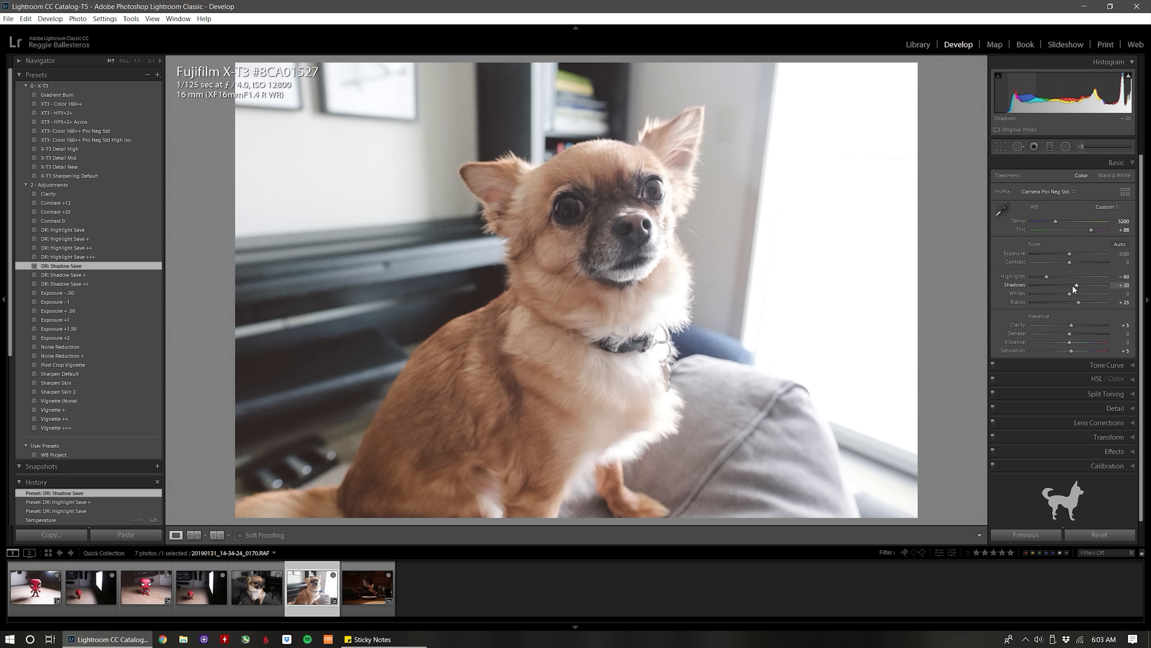
key(Up)
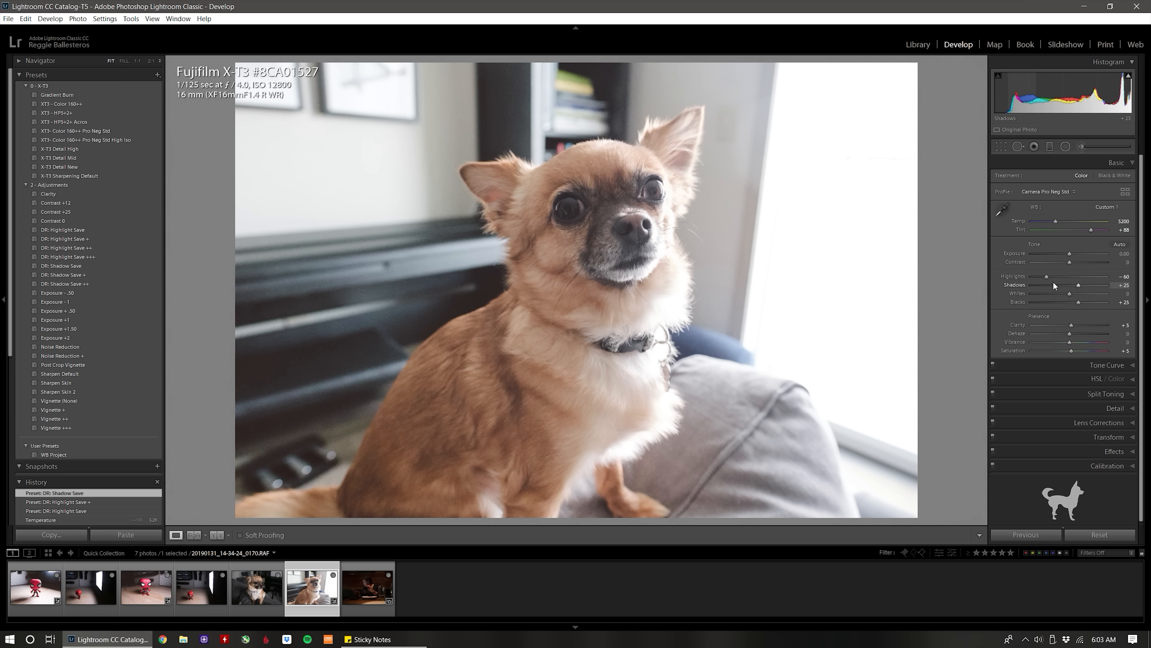
Apply the Contrast +25 preset, then fine-tune contrast to +30 and clarity to +10.
click(102, 202)
click(96, 209)
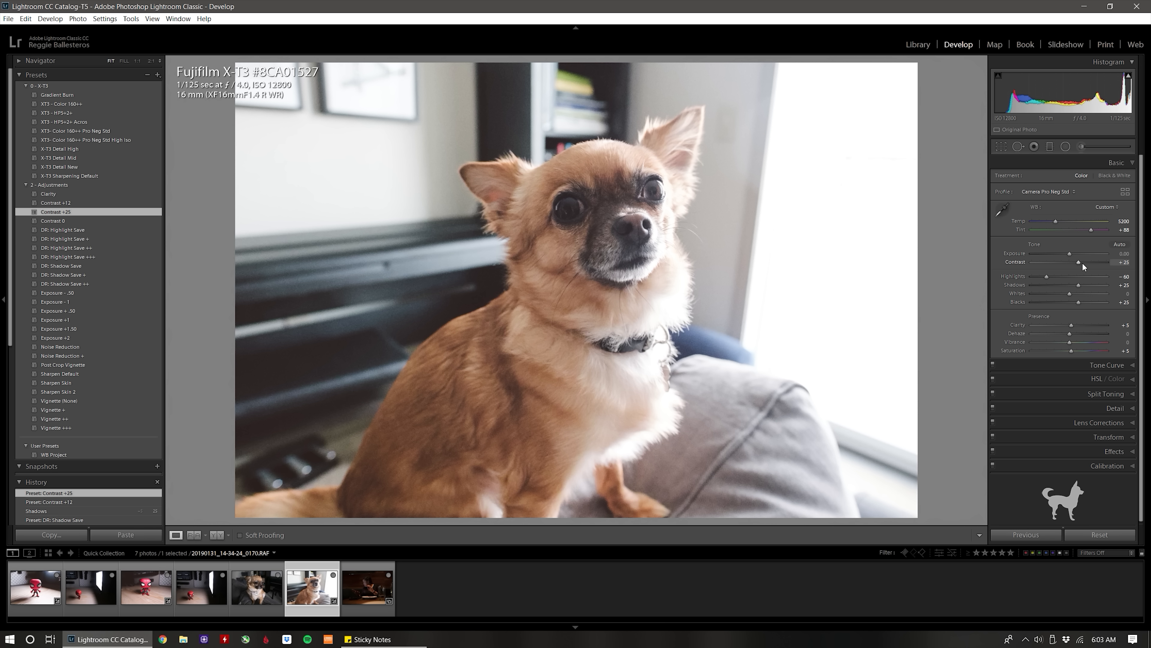
key(Up)
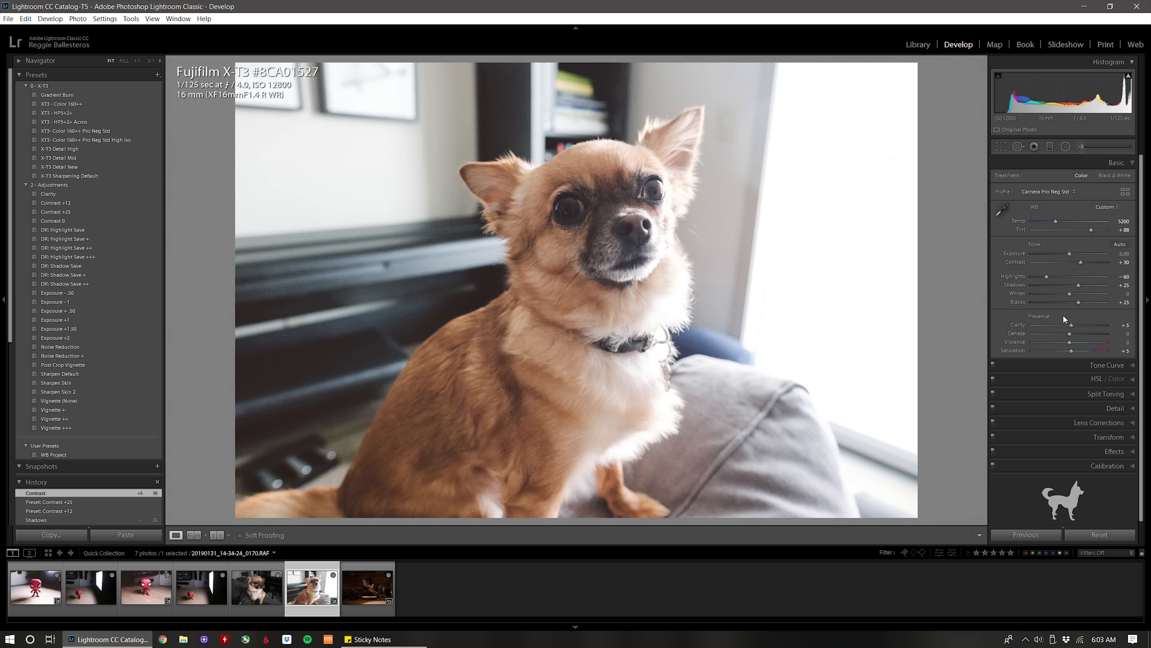
key(Up)
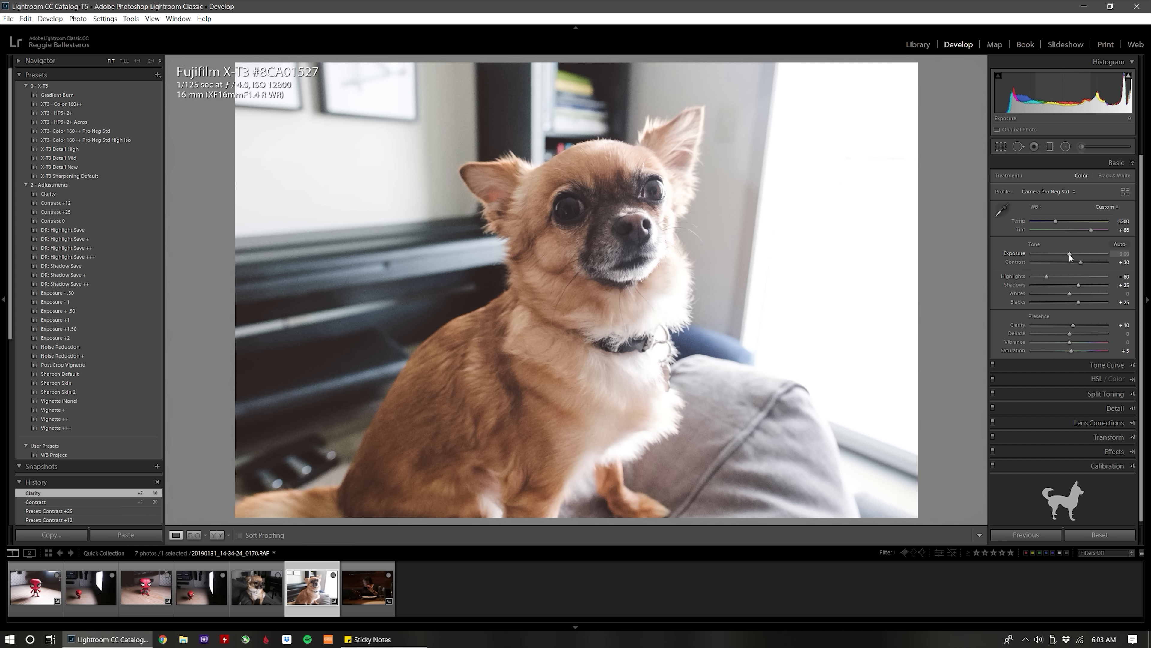
Raise the dog photo's exposure to +0.10 and lower its highlights to -70.
key(Up)
click(606, 209)
click(606, 209)
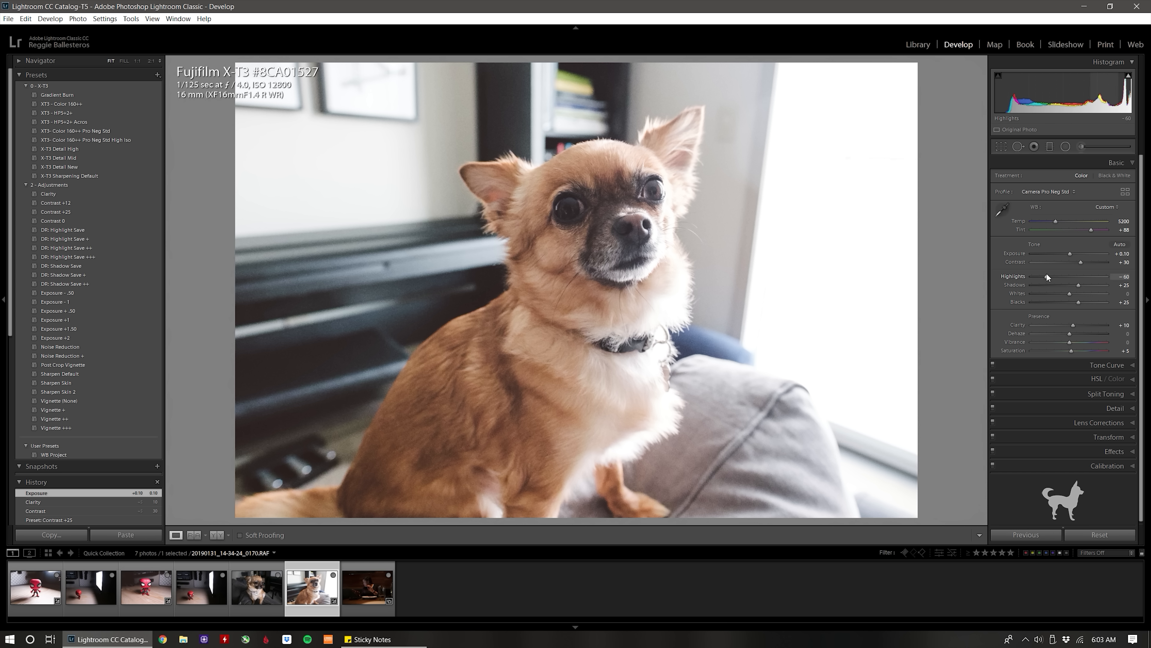
key(Down)
key(Down)
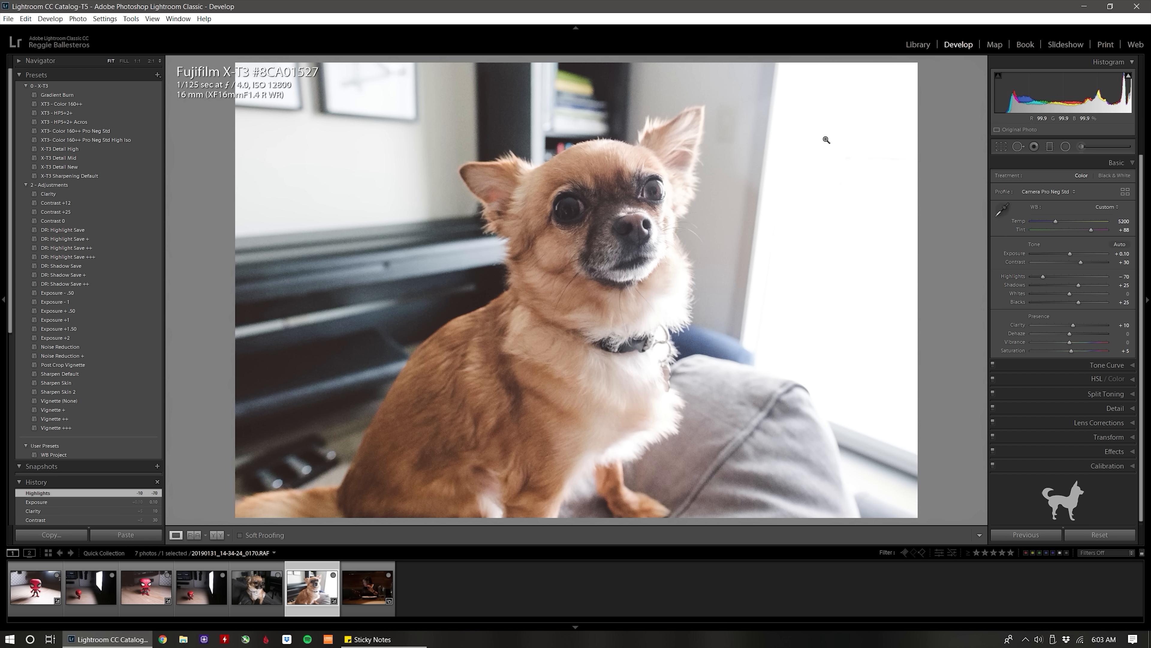
Set the dog photo's sharpening masking to 91, checking the face and fur up close.
drag(509, 300, 706, 177)
click(568, 280)
drag(608, 98, 538, 376)
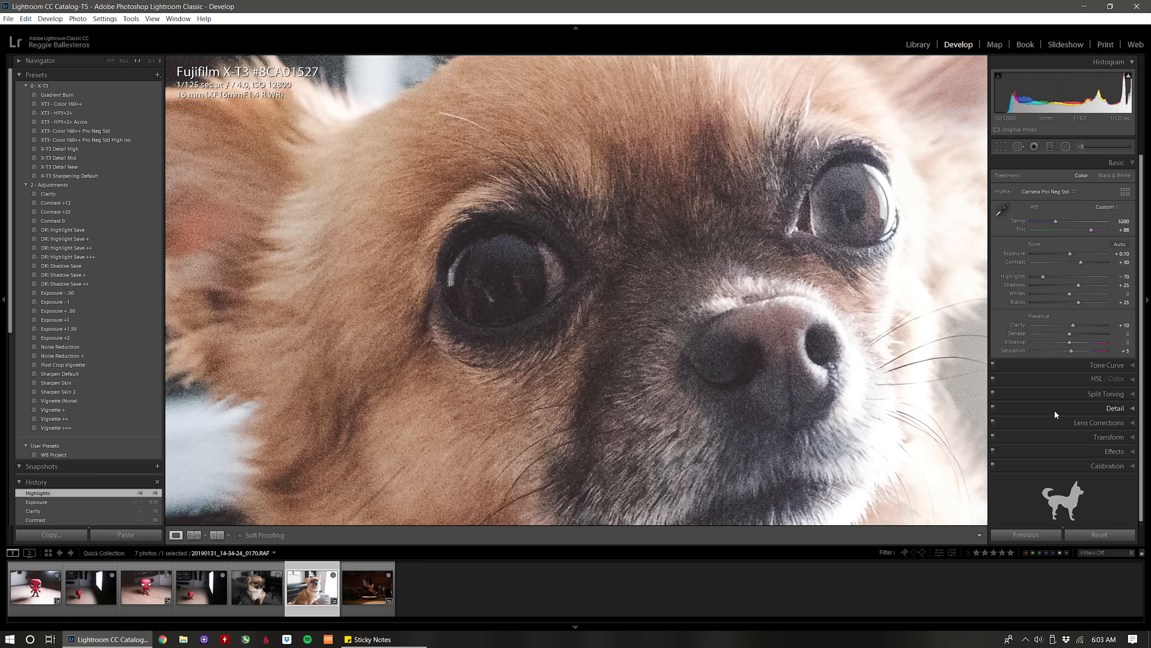
click(1076, 408)
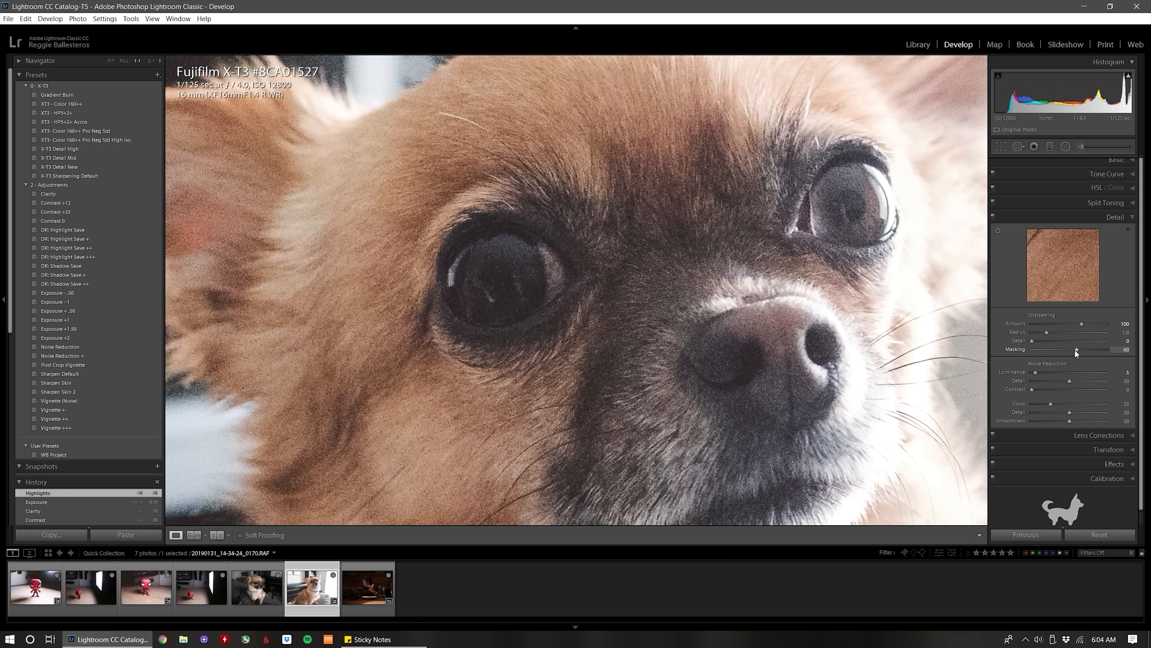
drag(1079, 349, 1093, 348)
drag(591, 336, 763, 245)
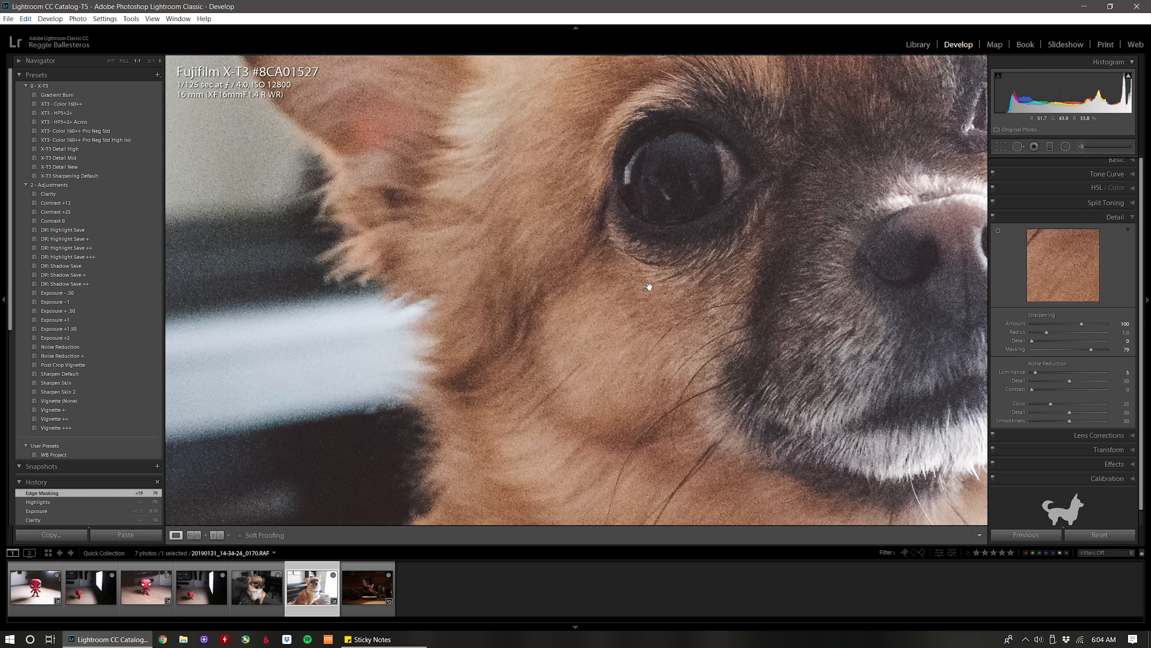
drag(1091, 348, 1100, 350)
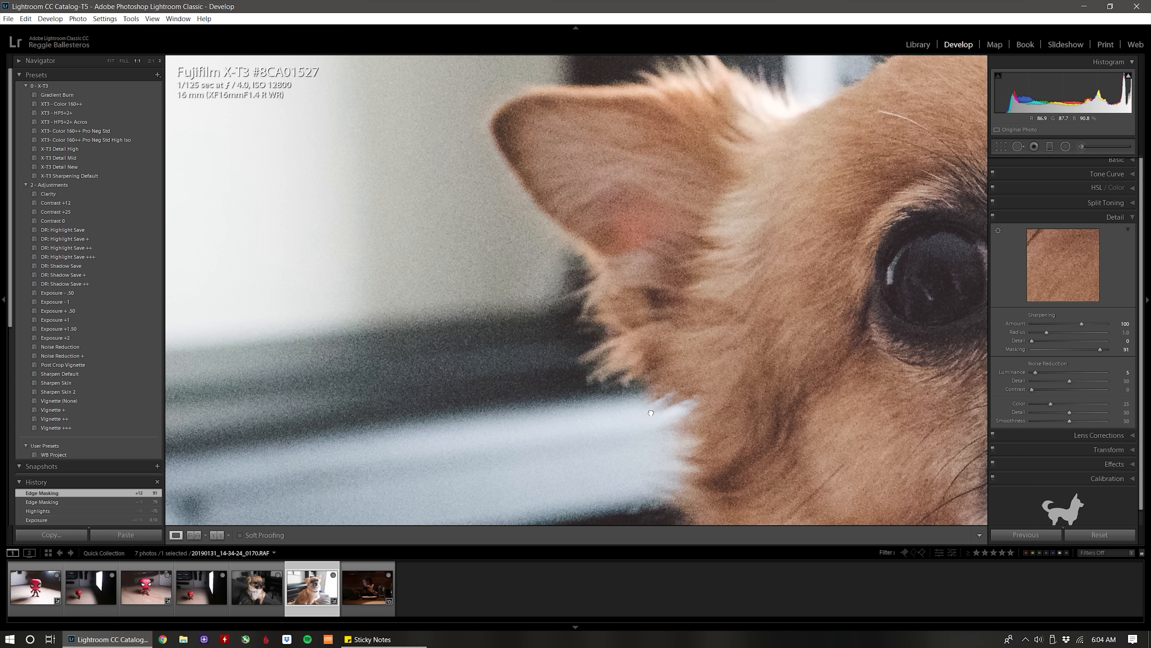
Raise the dog photo's luminance noise reduction to 35, checking the blurred background, ear and eye fur up close.
drag(650, 412, 617, 187)
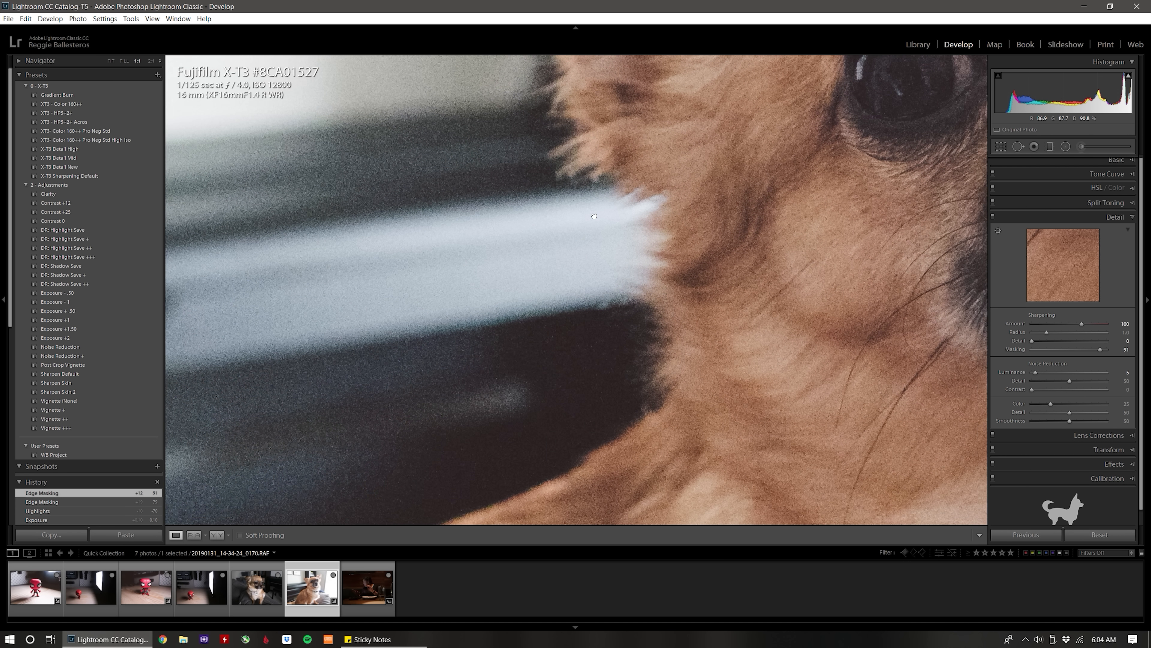
drag(892, 323, 817, 322)
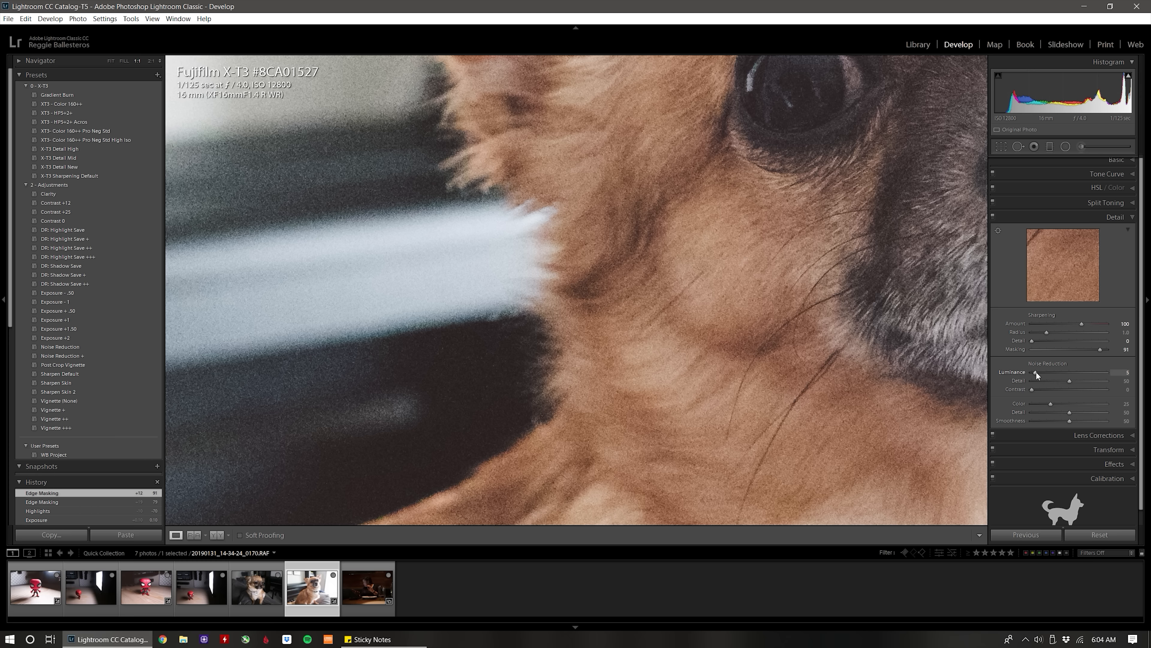
key(Up)
key(Up)
key(Up)
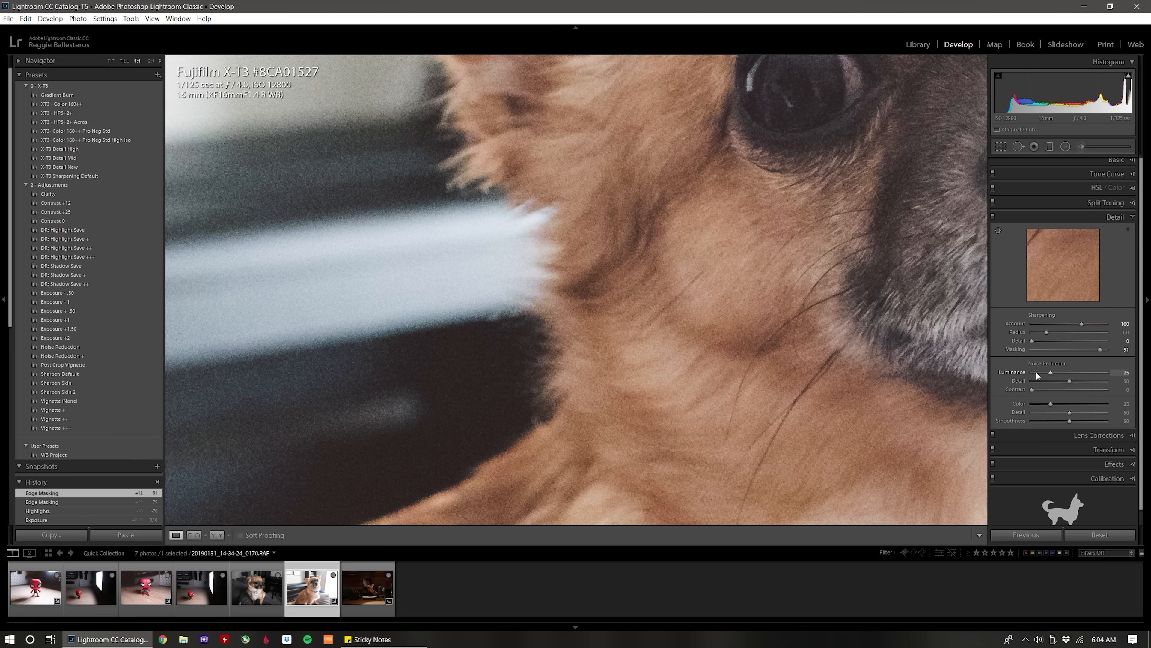
drag(496, 221, 620, 335)
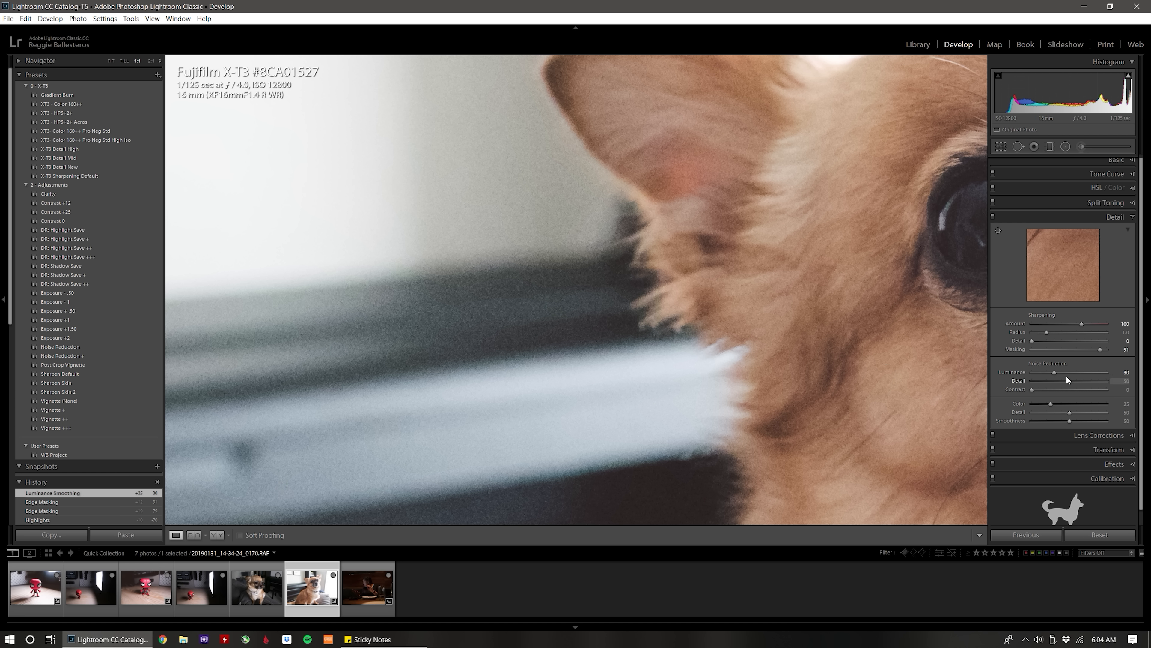
key(Up)
drag(674, 257, 711, 363)
drag(730, 245, 415, 86)
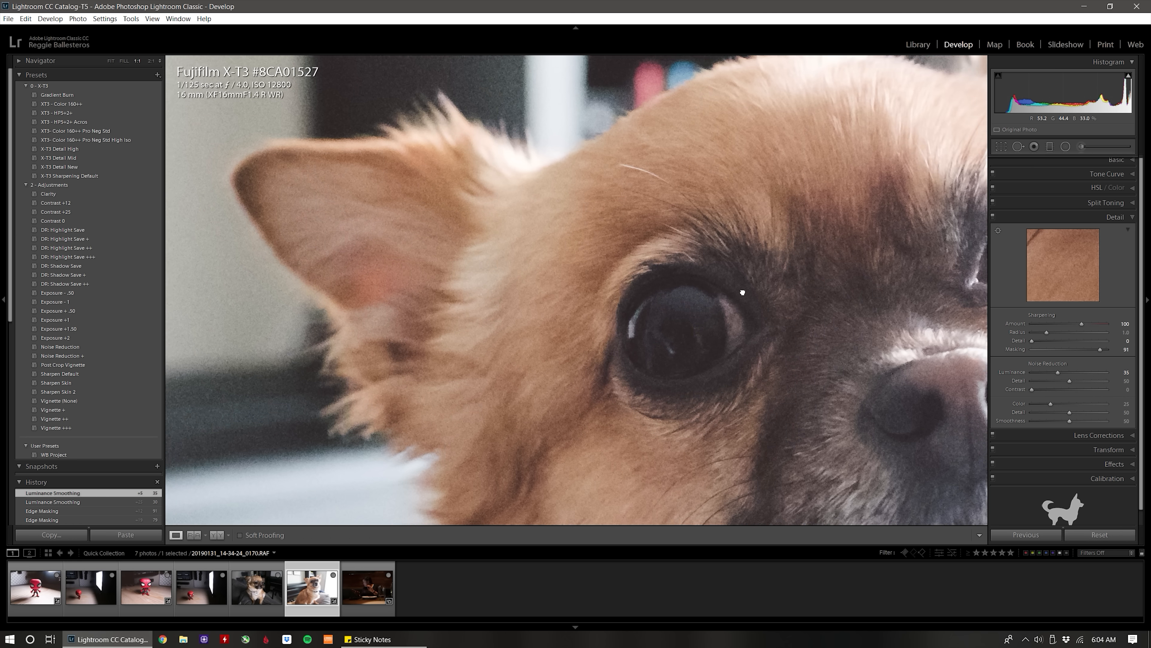
drag(742, 290, 498, 165)
click(649, 236)
click(608, 204)
drag(628, 272, 783, 252)
Set the dog photo's sharpening masking to 89 and check the eyes and muzzle both zoomed in and in the full view.
key(alt)
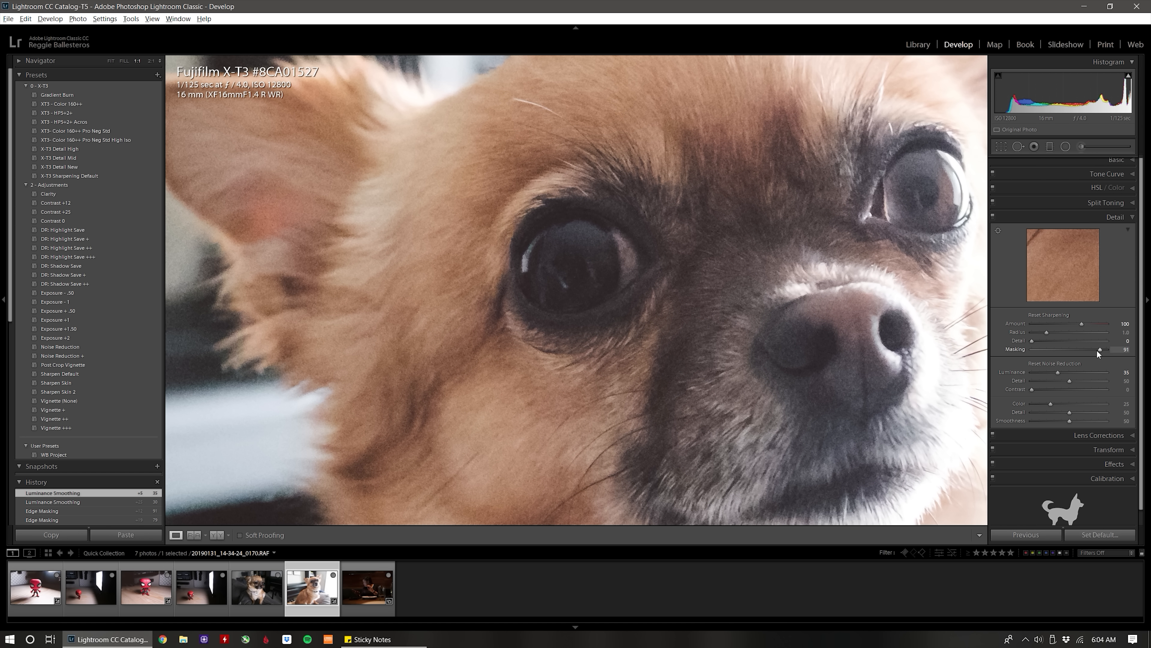
drag(1100, 349, 1099, 351)
click(437, 272)
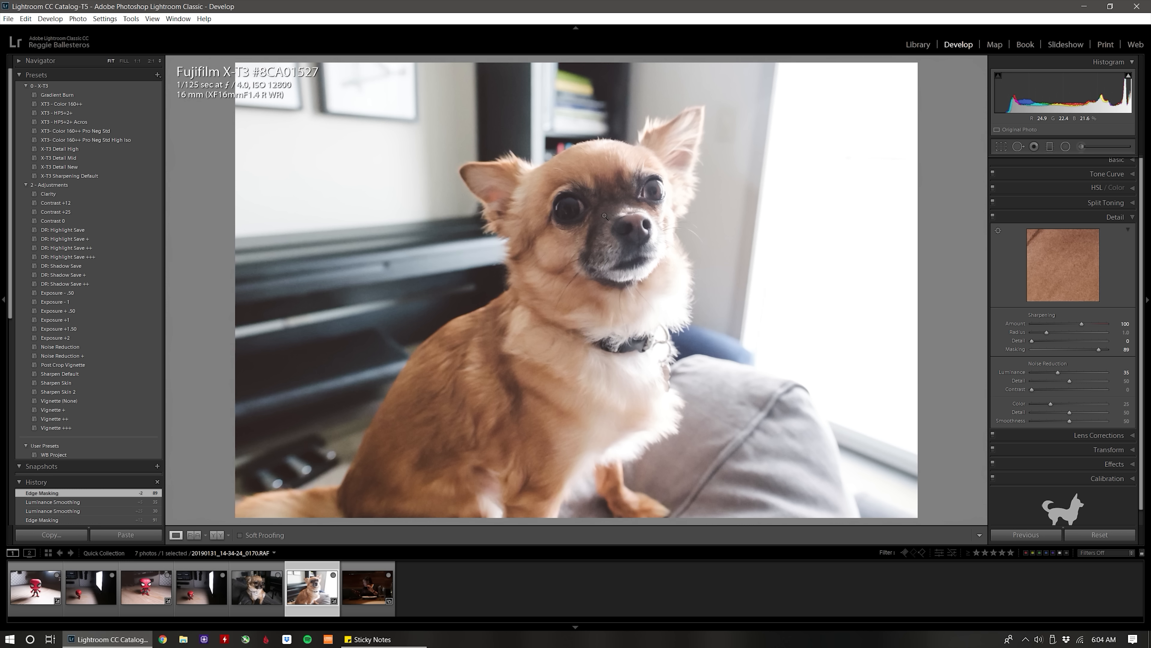
click(595, 221)
drag(603, 265, 661, 185)
drag(682, 310, 576, 377)
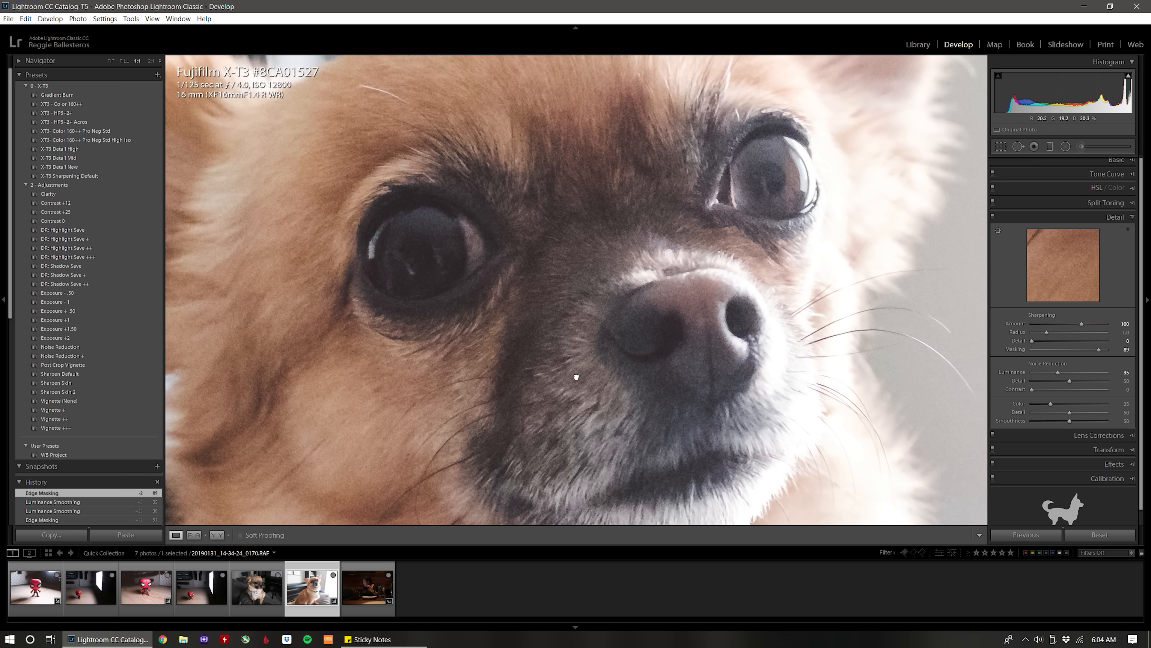
drag(570, 241, 710, 231)
drag(772, 253, 694, 180)
click(626, 191)
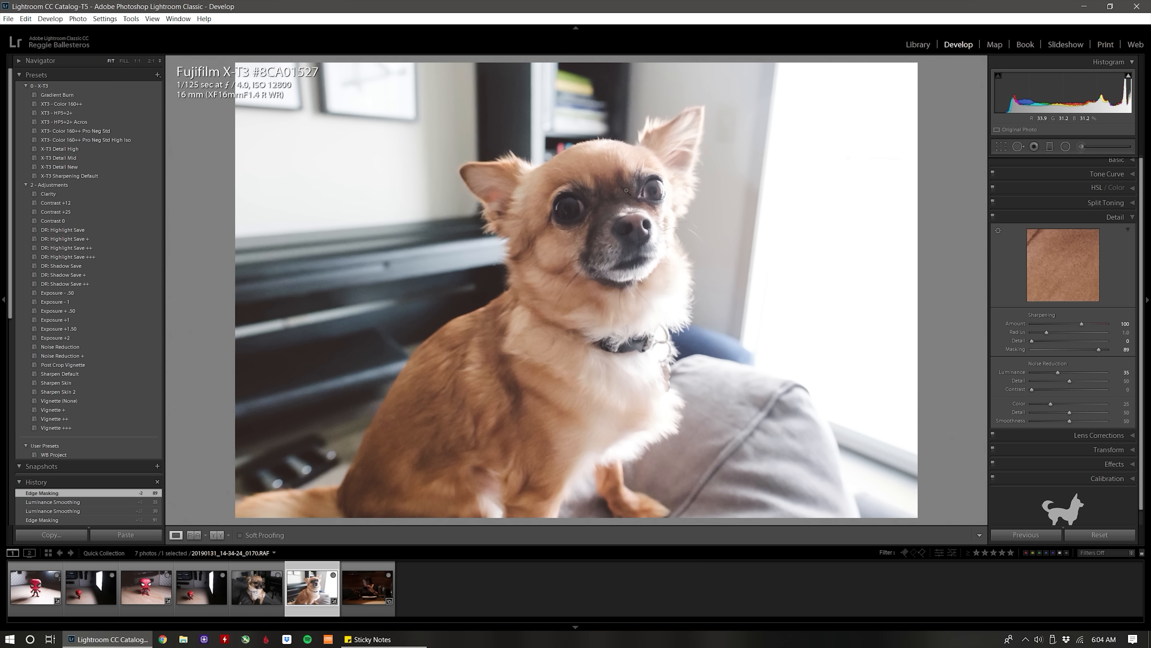
click(598, 195)
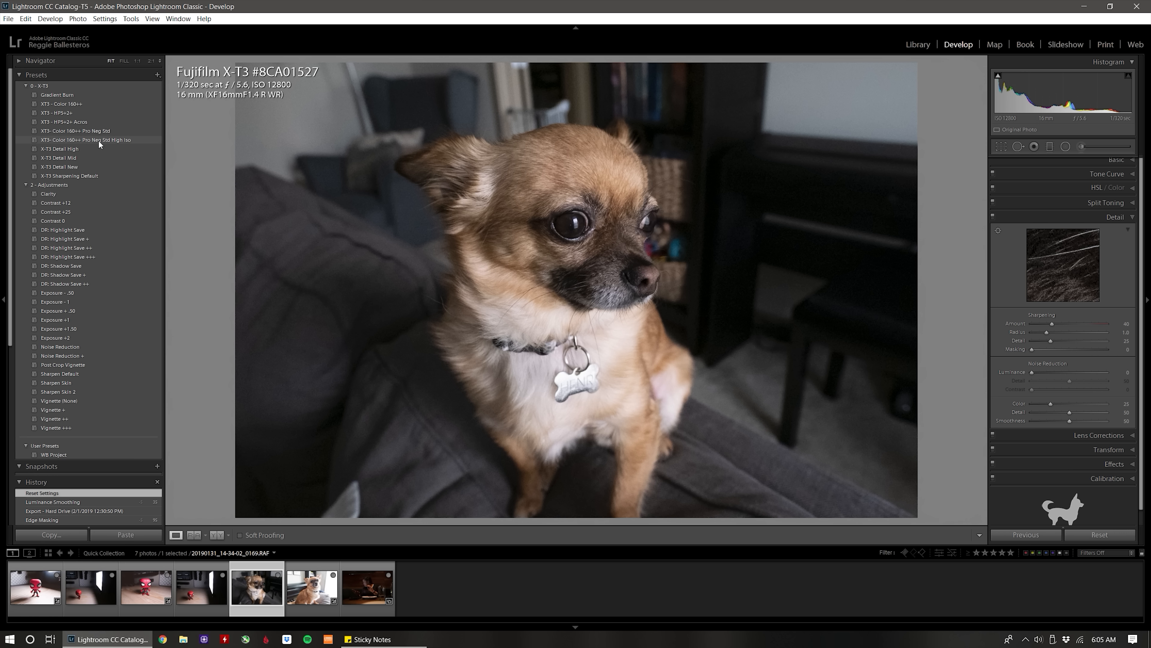
Apply the XT3- Color 160++ Pro Neg Std High Iso preset to the couch dog photo and set its exposure to +0.40.
click(98, 140)
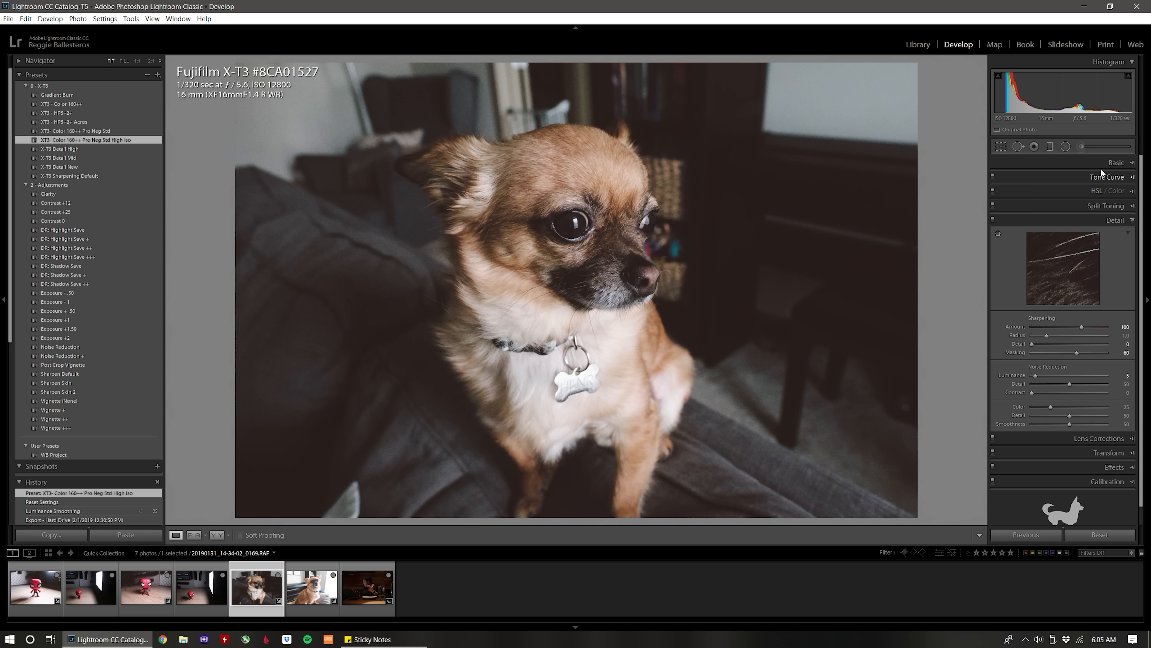
click(1093, 171)
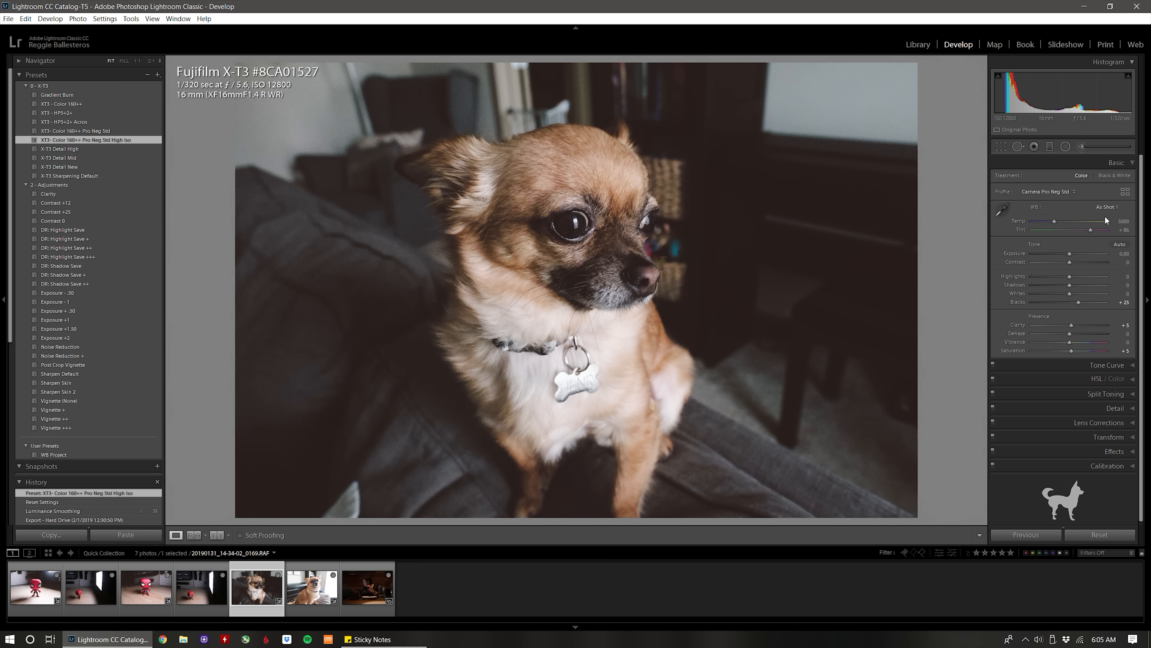
click(1072, 254)
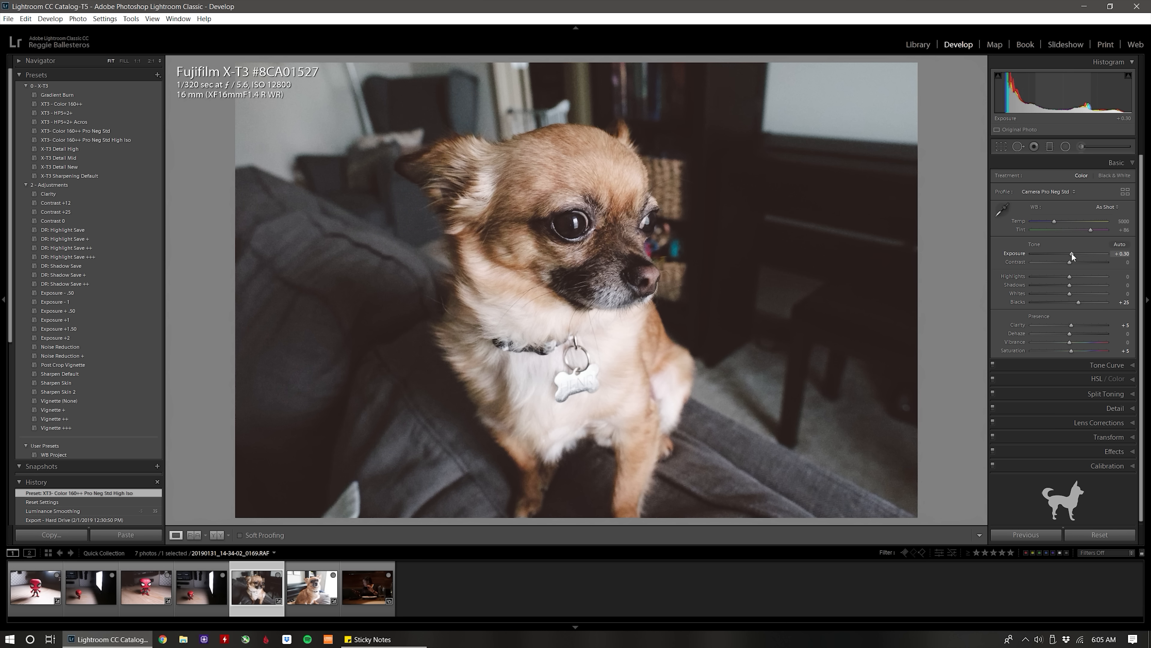
drag(1071, 252, 1072, 252)
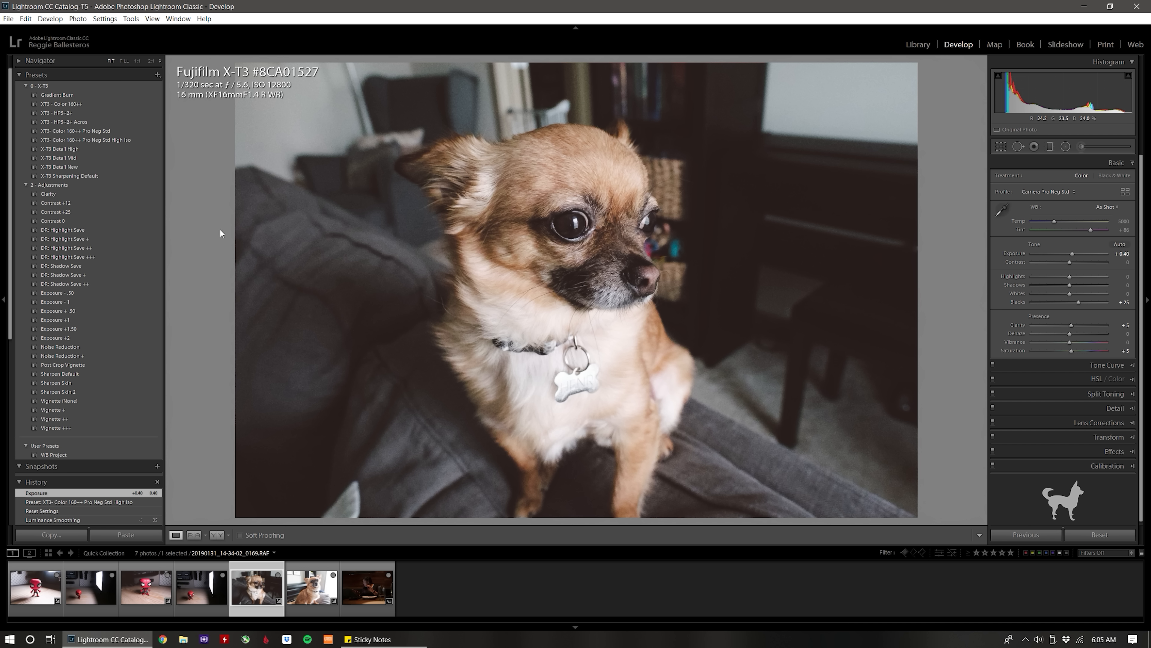
Try the DR: Shadow Save + preset, replace it with DR: Shadow Save, and raise the exposure to +0.50.
click(107, 275)
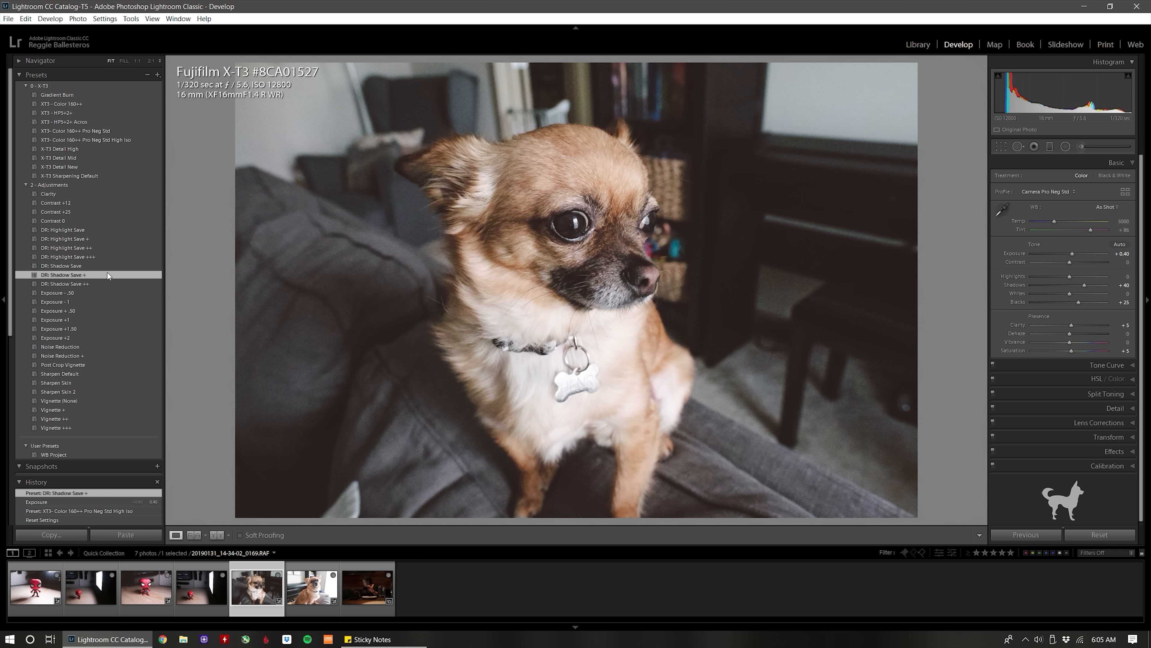
click(102, 263)
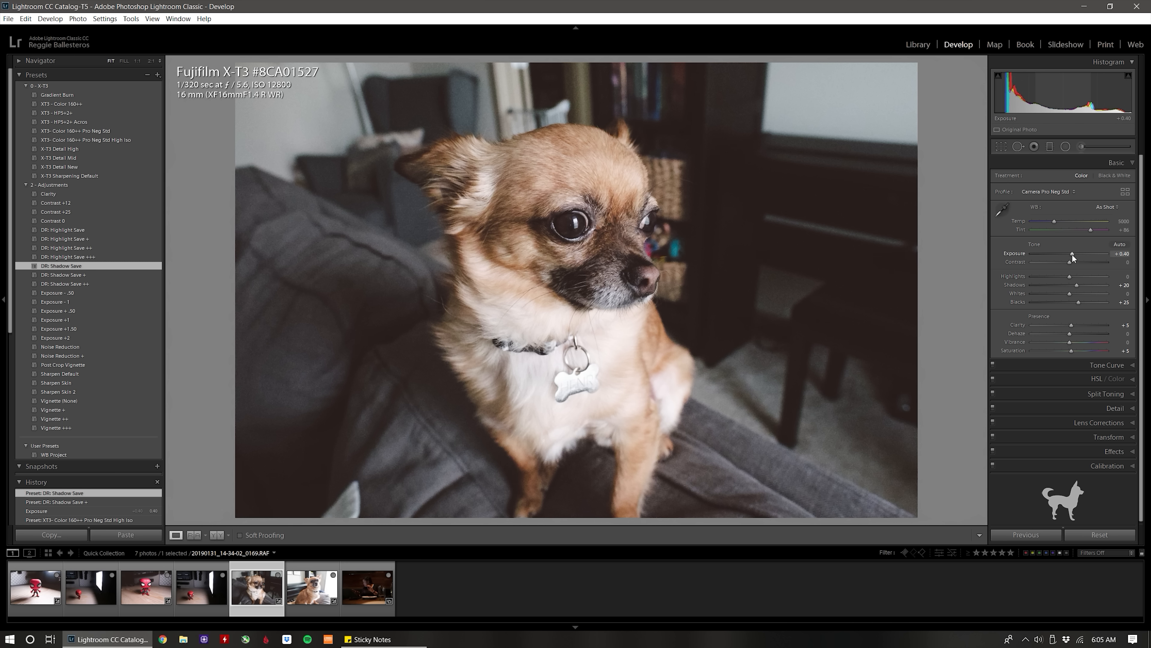
drag(1072, 254, 1072, 253)
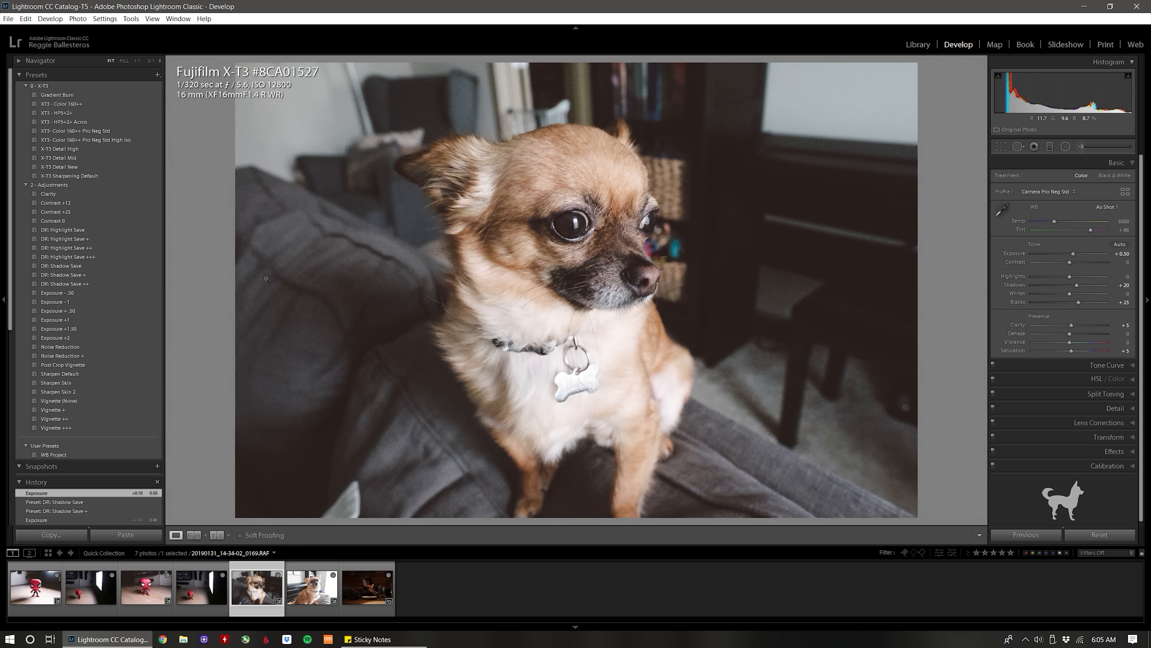
Apply the DR: Highlight Save + preset, then fine-tune the highlights to -30.
click(91, 238)
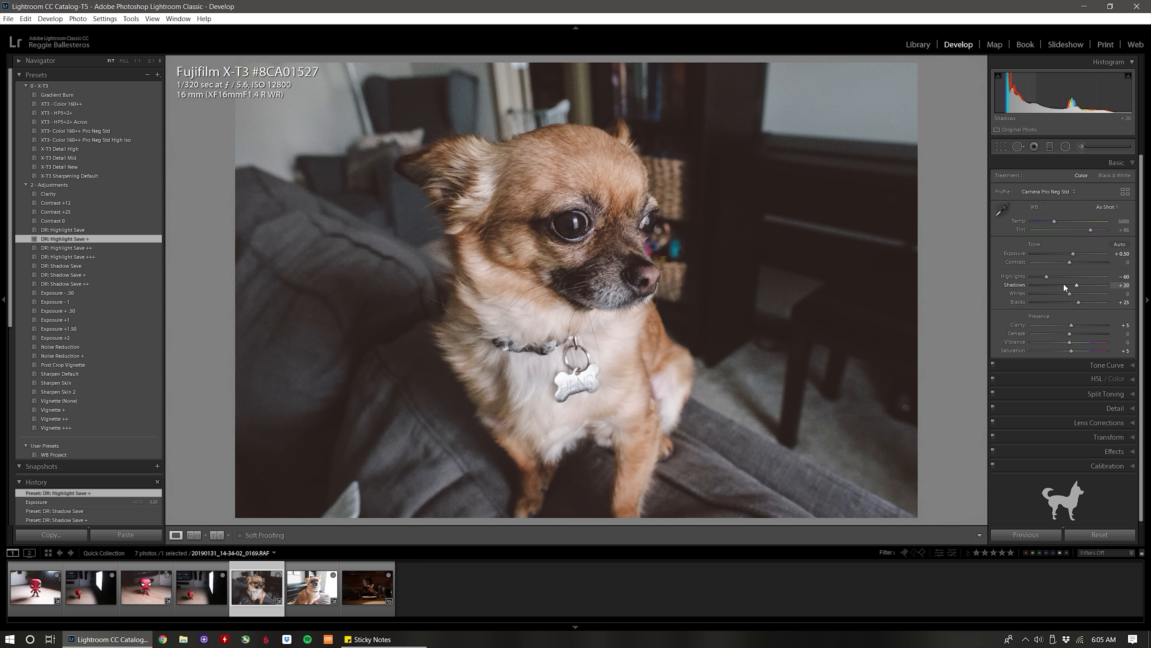
double_click(1047, 277)
key(Down)
key(Down)
key(Down)
key(Down)
key(Down)
key(Down)
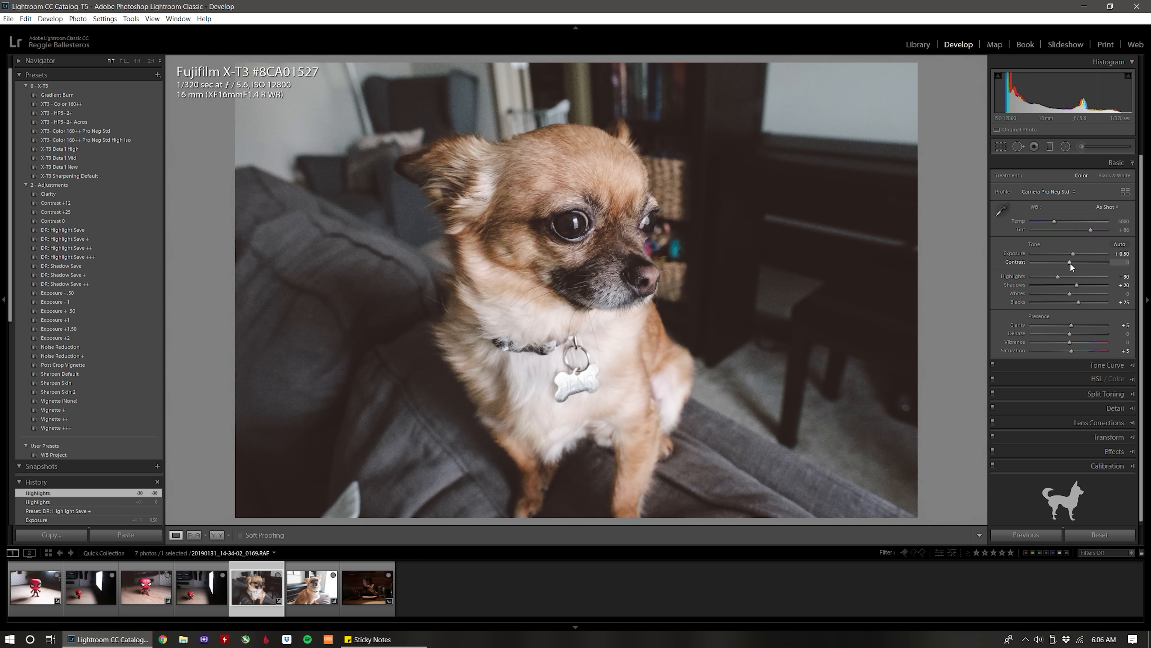
Fine-tune the couch dog photo with contrast +5, clarity +15 and exposure +0.60.
key(Up)
key(Up)
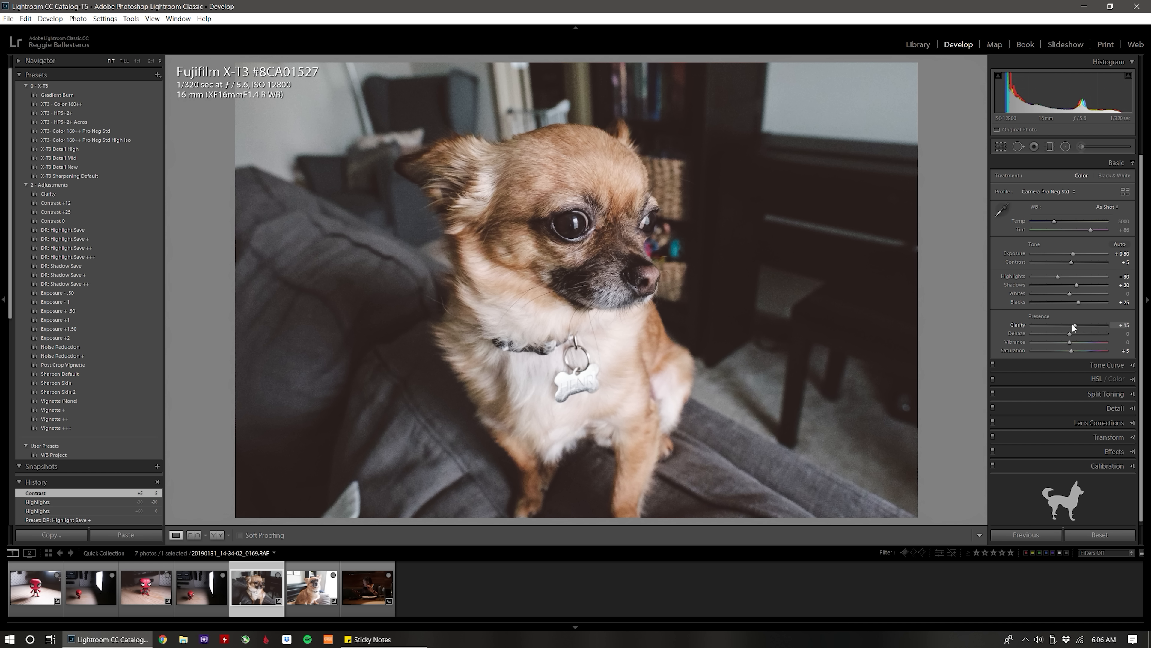
key(Up)
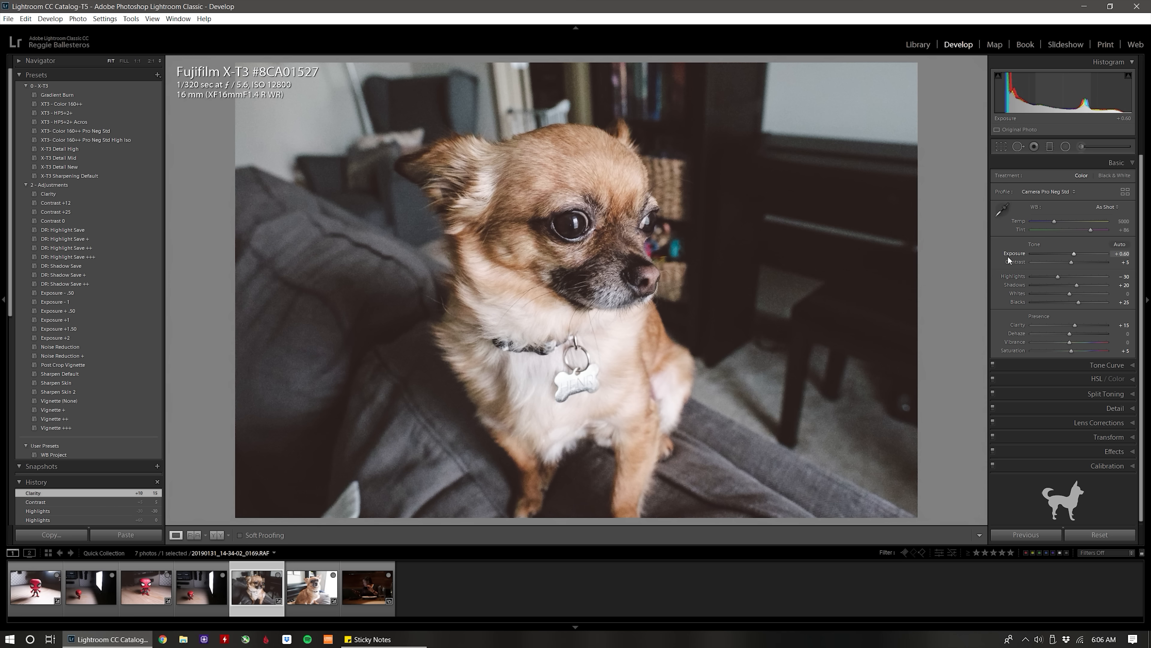
Inspect the dog's face at 1:1 and set the sharpening masking to 95 using the mask preview.
click(558, 213)
click(531, 200)
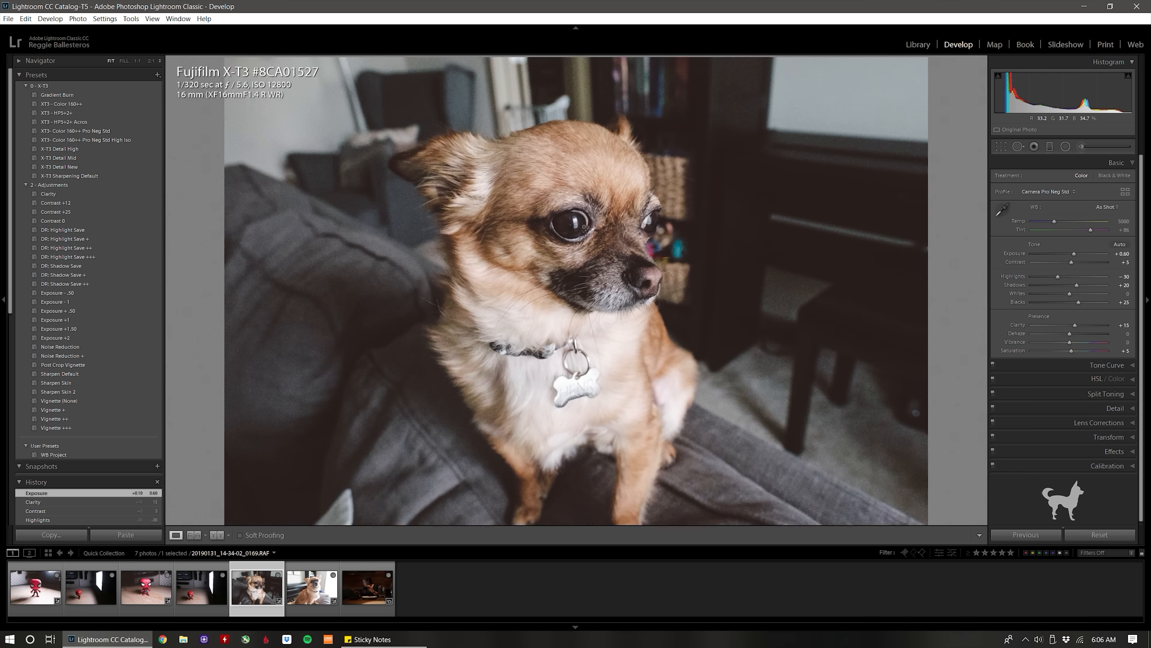
click(549, 185)
drag(550, 185, 435, 142)
drag(272, 239, 804, 229)
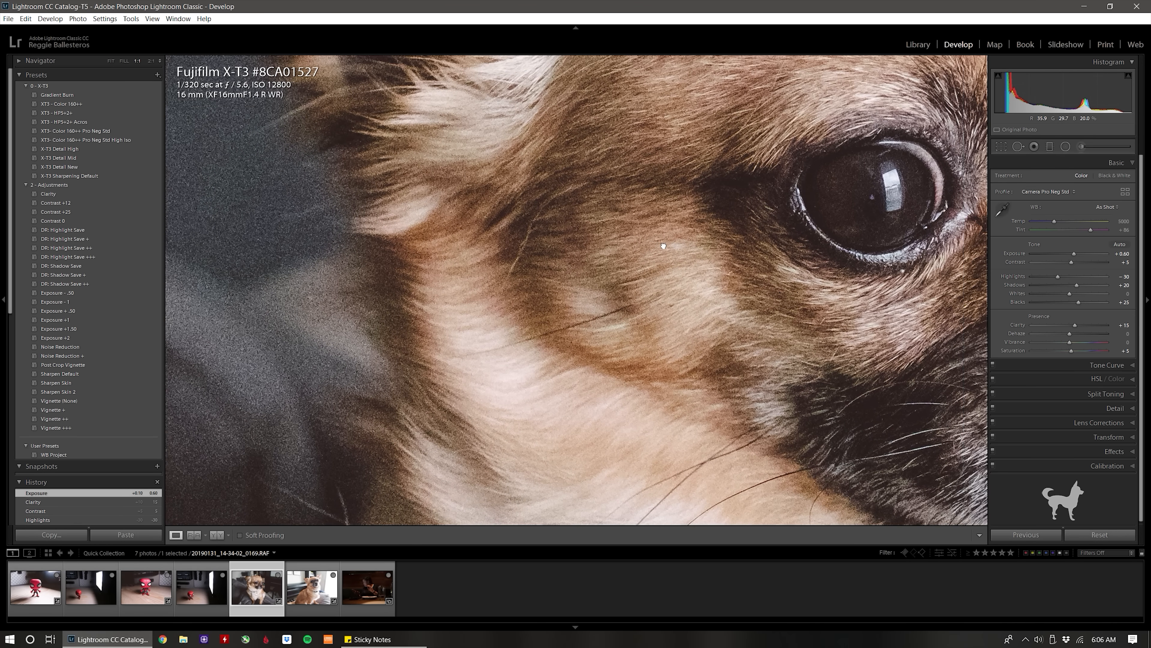
drag(689, 242, 309, 263)
drag(688, 272, 510, 213)
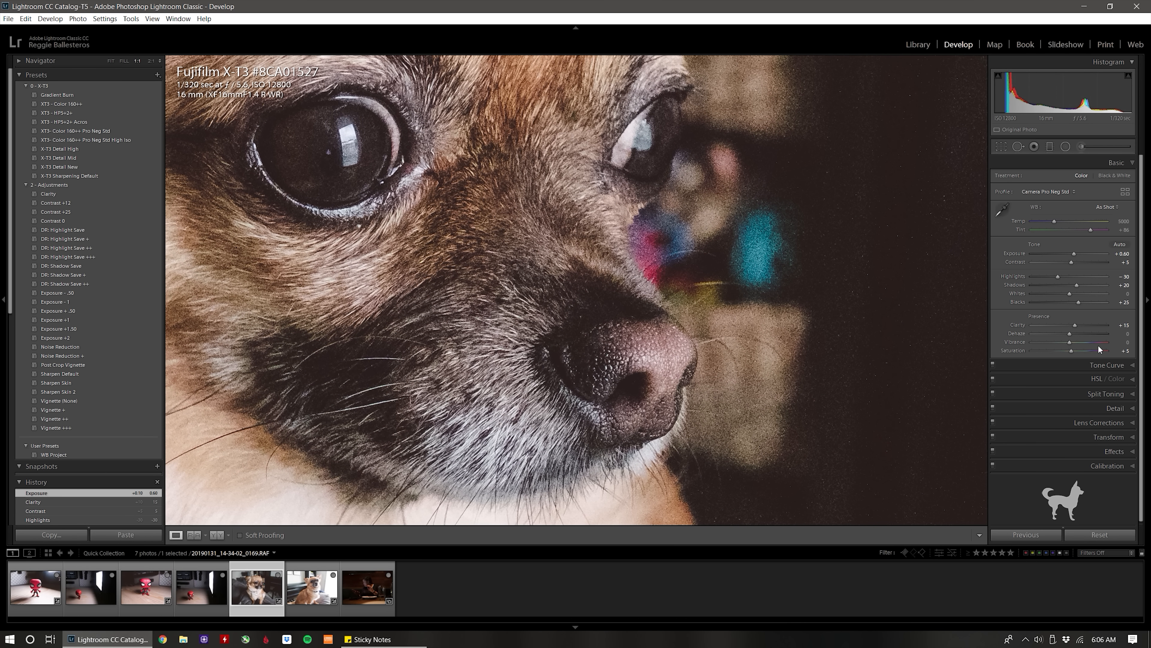
click(1099, 407)
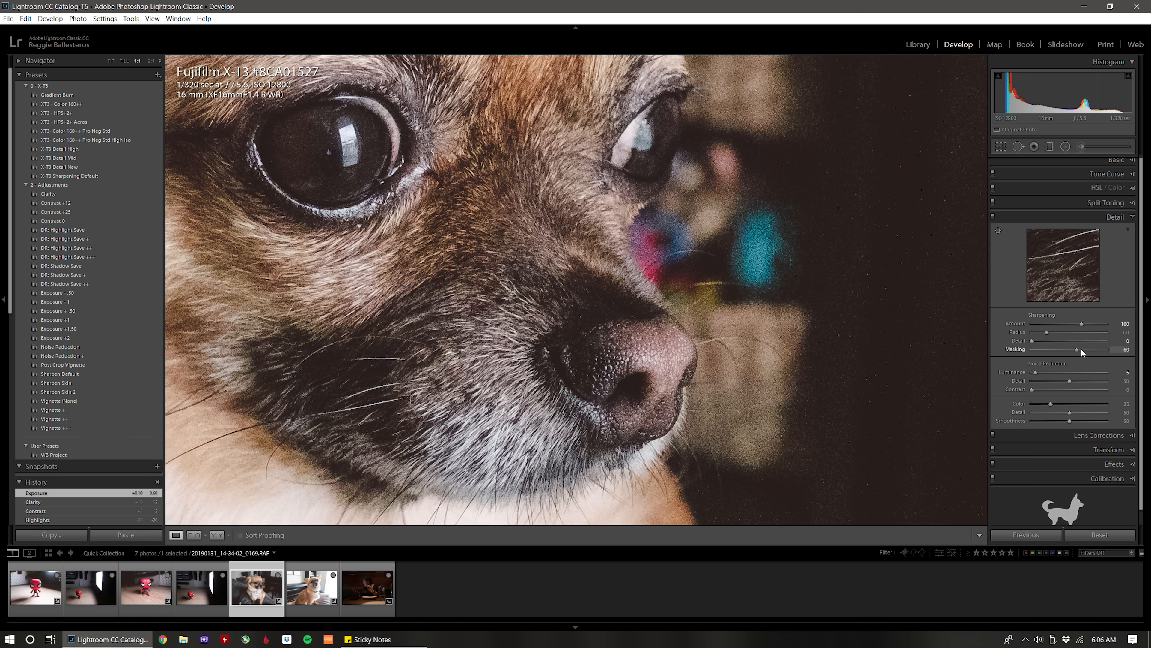
drag(1075, 348, 1096, 350)
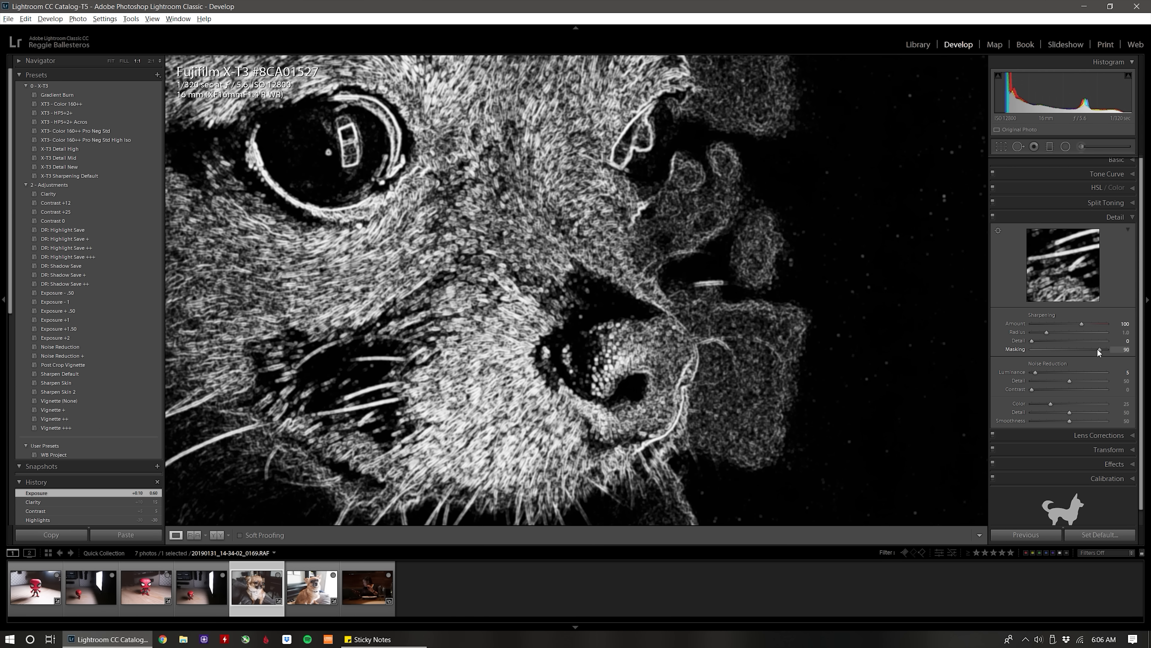
drag(1097, 348, 1105, 349)
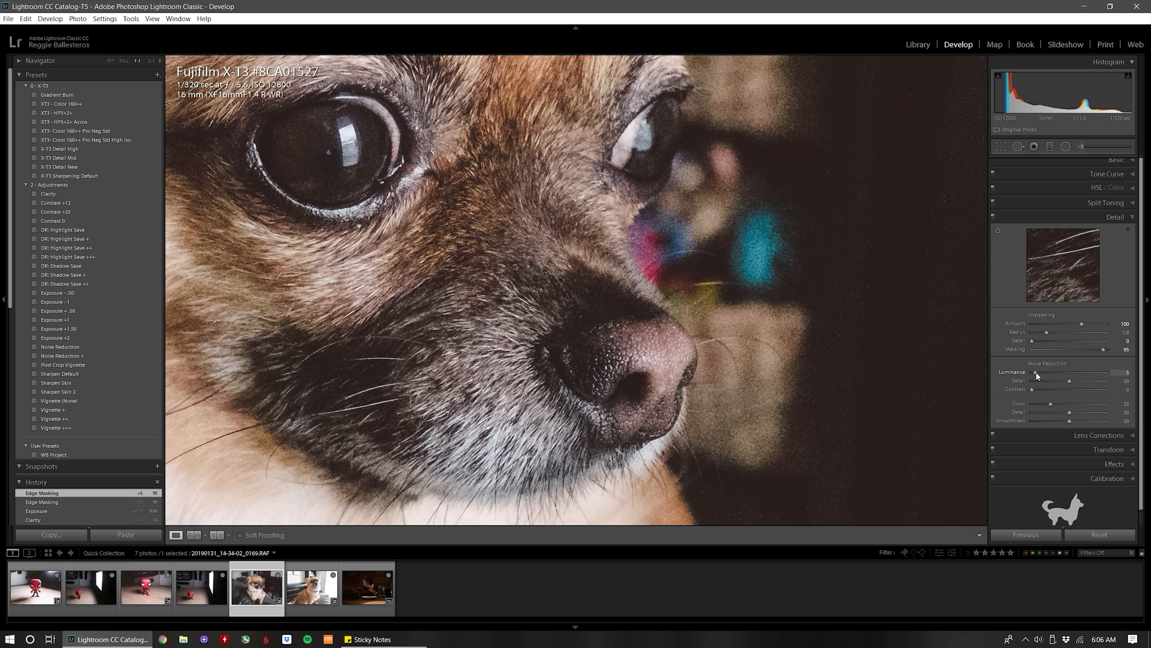
Try luminance noise reduction at 37 and at 40, checking the noise in the wall and dark background.
drag(1036, 370, 1059, 369)
click(605, 303)
click(399, 231)
drag(452, 288, 540, 254)
drag(670, 284, 583, 363)
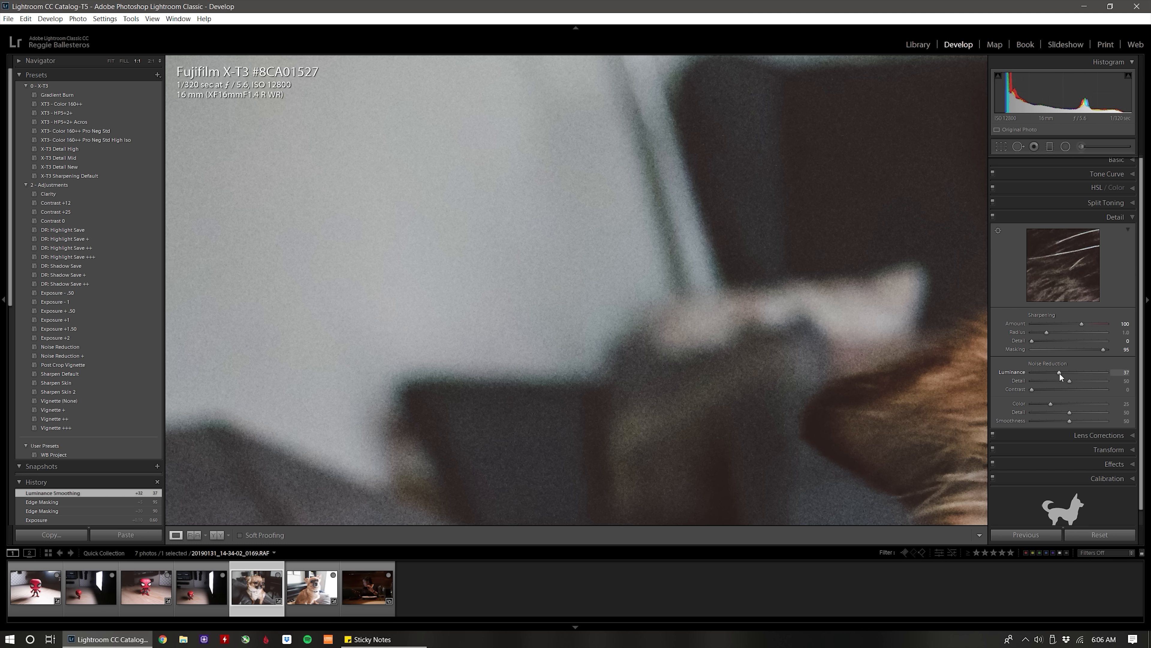
click(1125, 372)
text(40)
key(Return)
drag(943, 454, 797, 283)
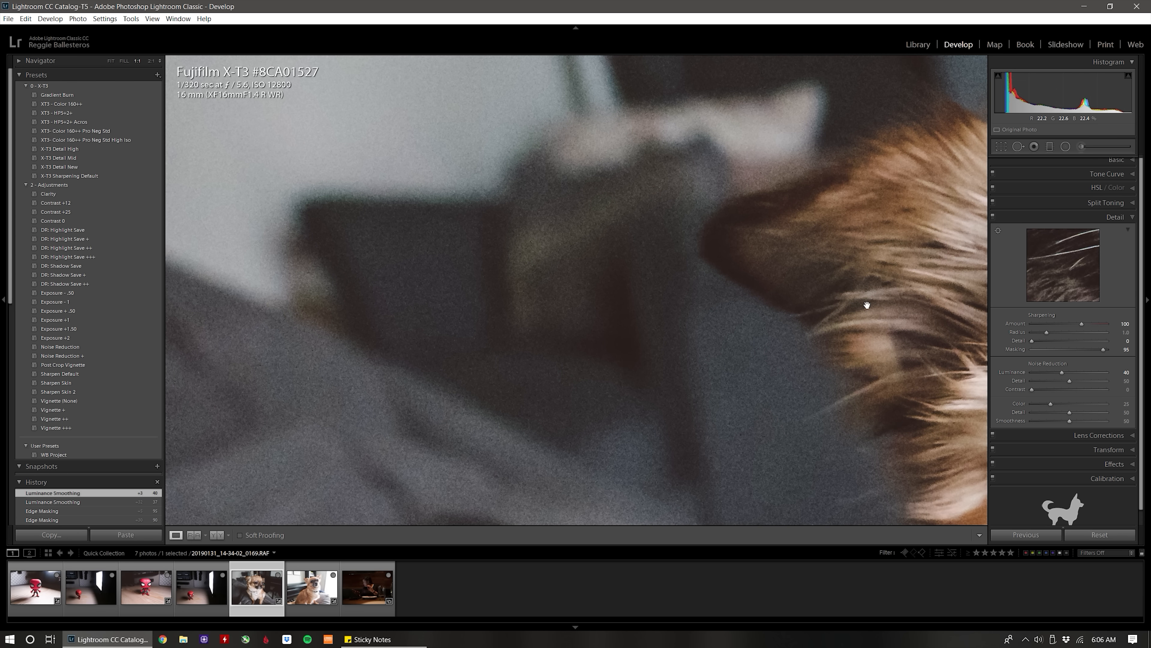
Set the luminance noise reduction to 35 and check the ear fur against the background, ending in the full view.
click(1125, 372)
text(35)
key(Return)
drag(660, 392, 521, 303)
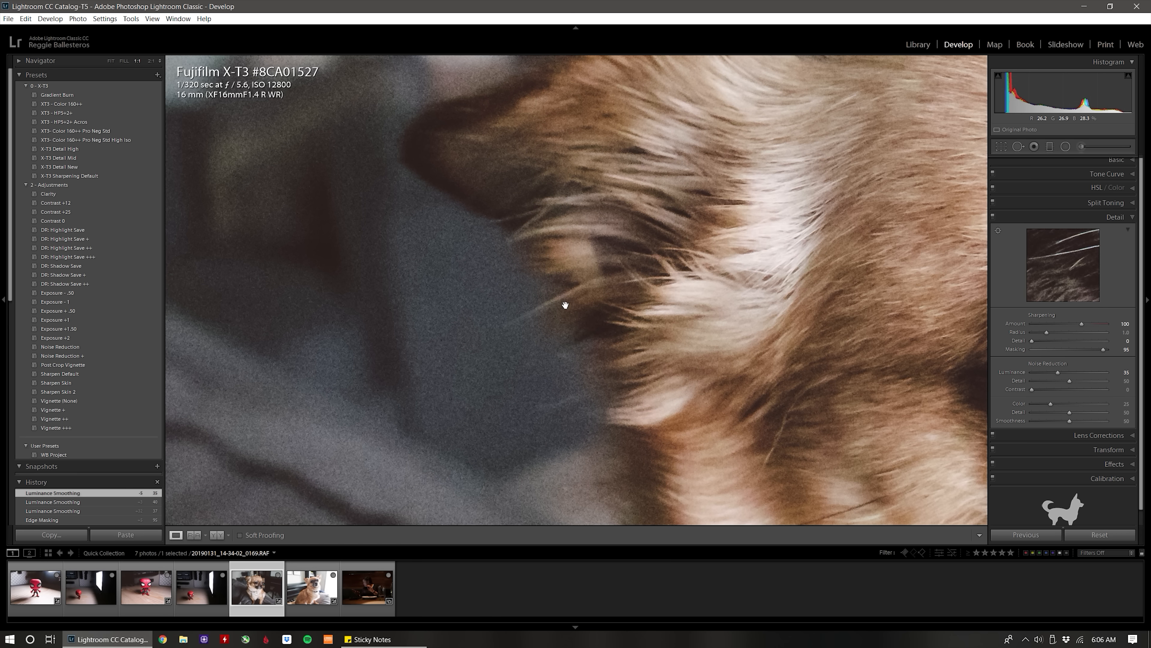
click(522, 304)
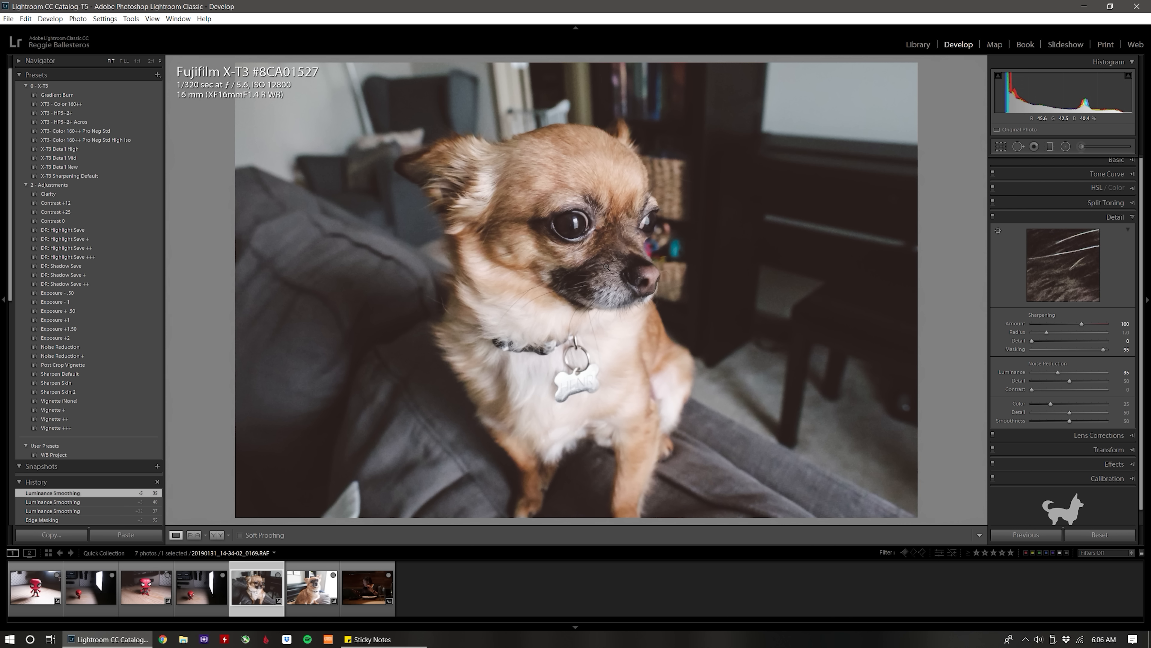
Check the dog's eye up close and set the sharpening masking to 90.
click(557, 247)
drag(549, 222, 498, 249)
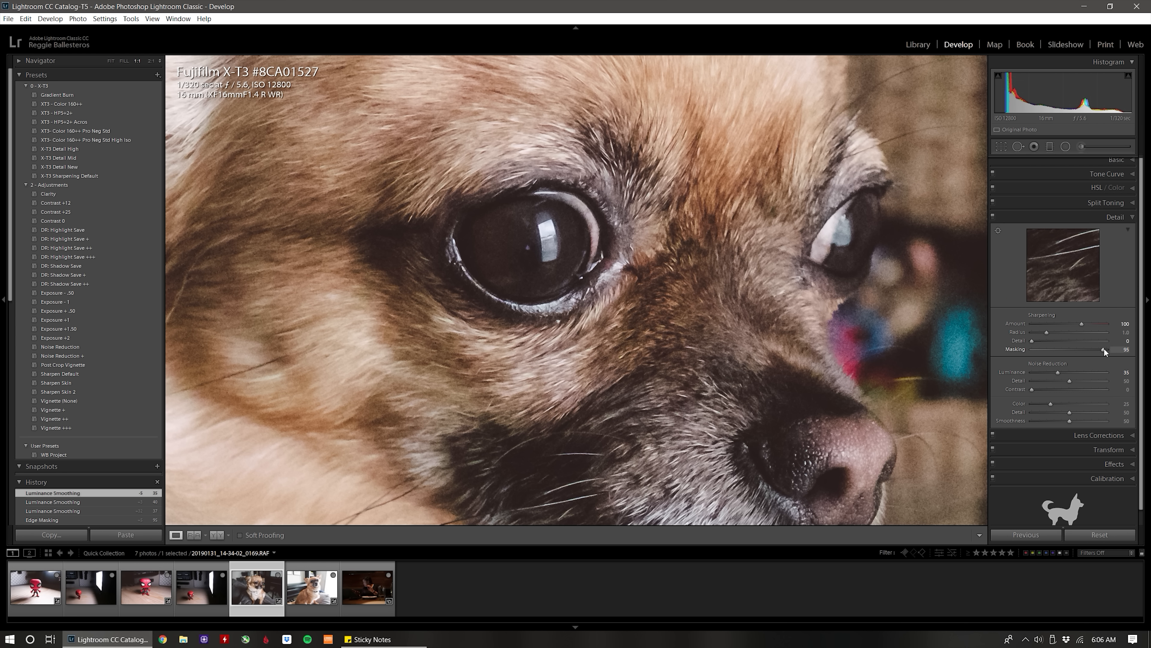
drag(1101, 348, 1100, 347)
click(615, 274)
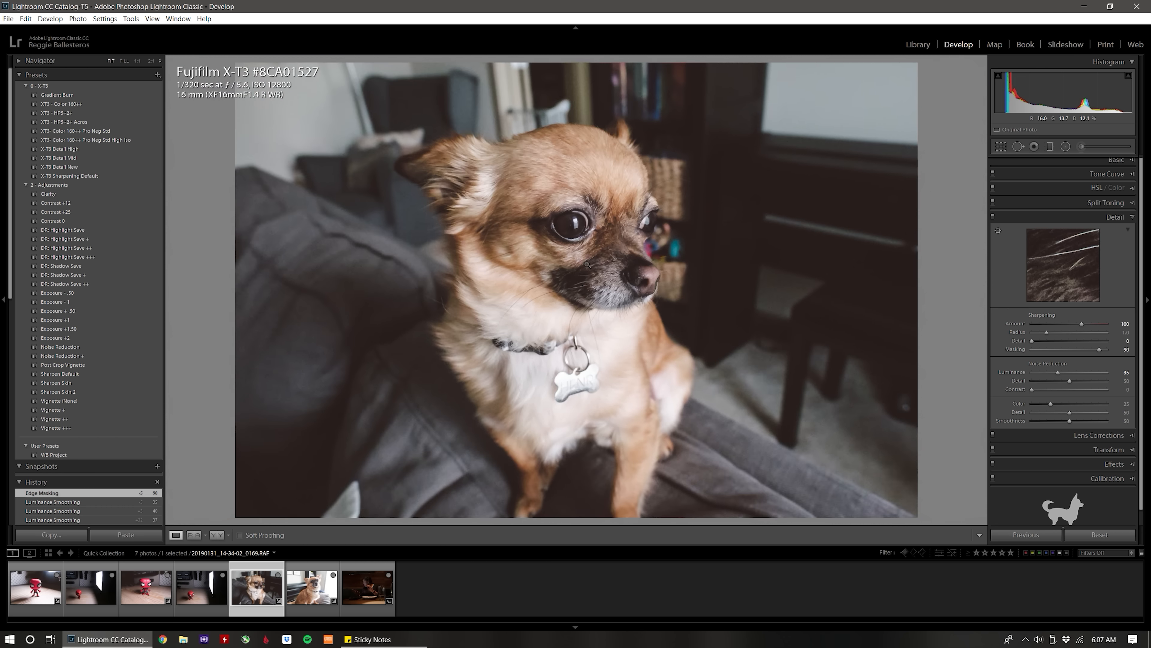
Lower the couch dog photo's highlights slightly further in the Basic adjustments.
click(1082, 158)
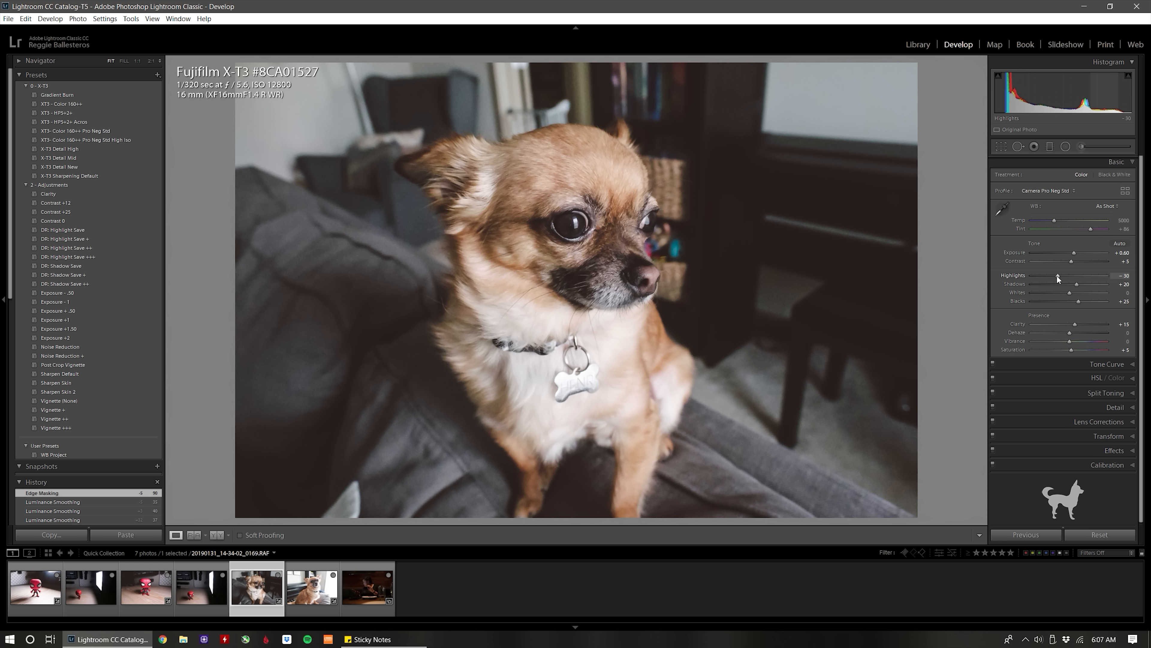
drag(1057, 274, 1054, 275)
drag(576, 327, 586, 255)
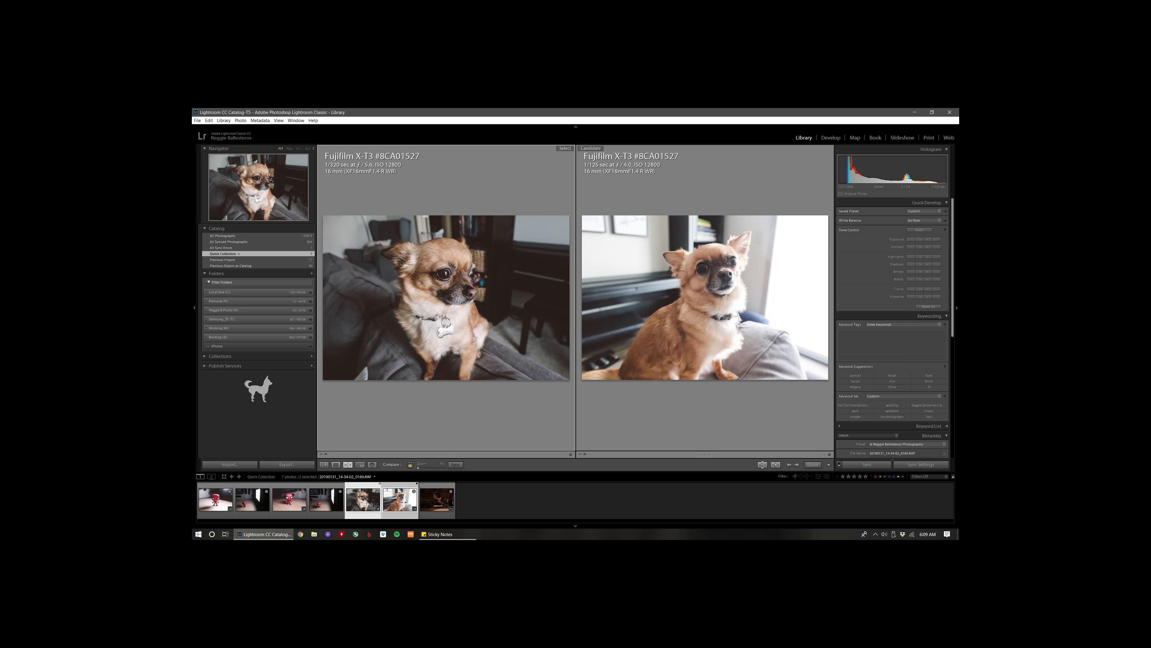
Compare the faces and fur detail of the two edited dog photos side by side at 1:1.
click(461, 275)
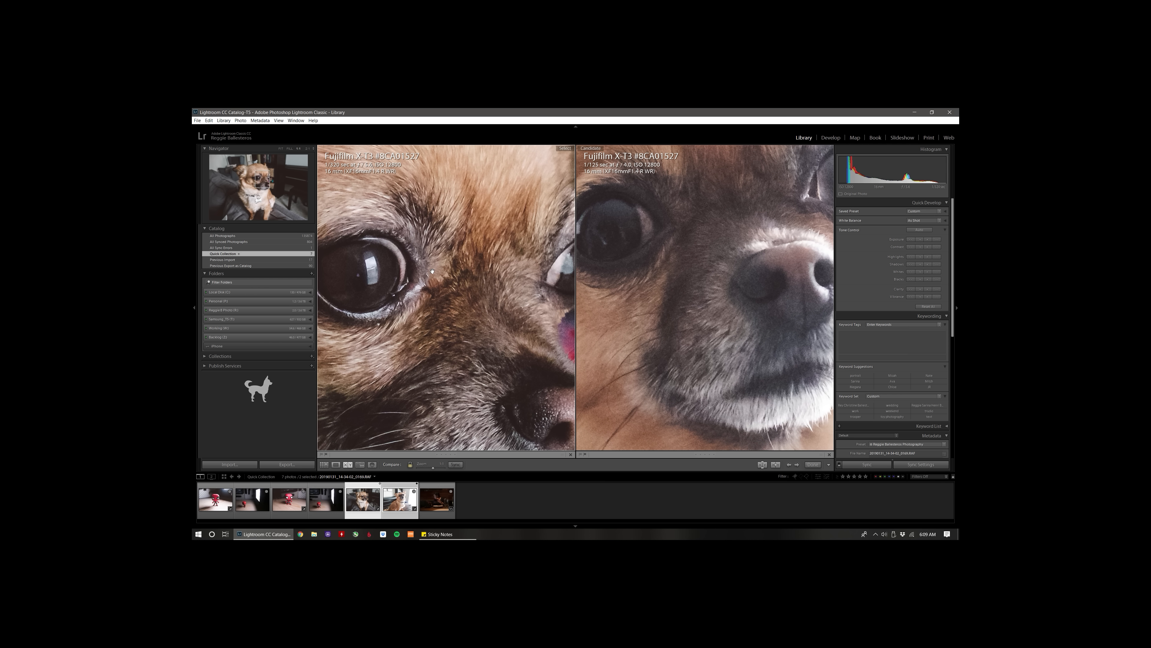
drag(433, 257, 434, 204)
drag(485, 289, 454, 393)
drag(470, 308, 489, 376)
drag(386, 356, 549, 323)
click(546, 321)
Compare the background noise around the ears in both dog photos at 1:1, then return to the full view.
click(411, 241)
drag(410, 241, 430, 239)
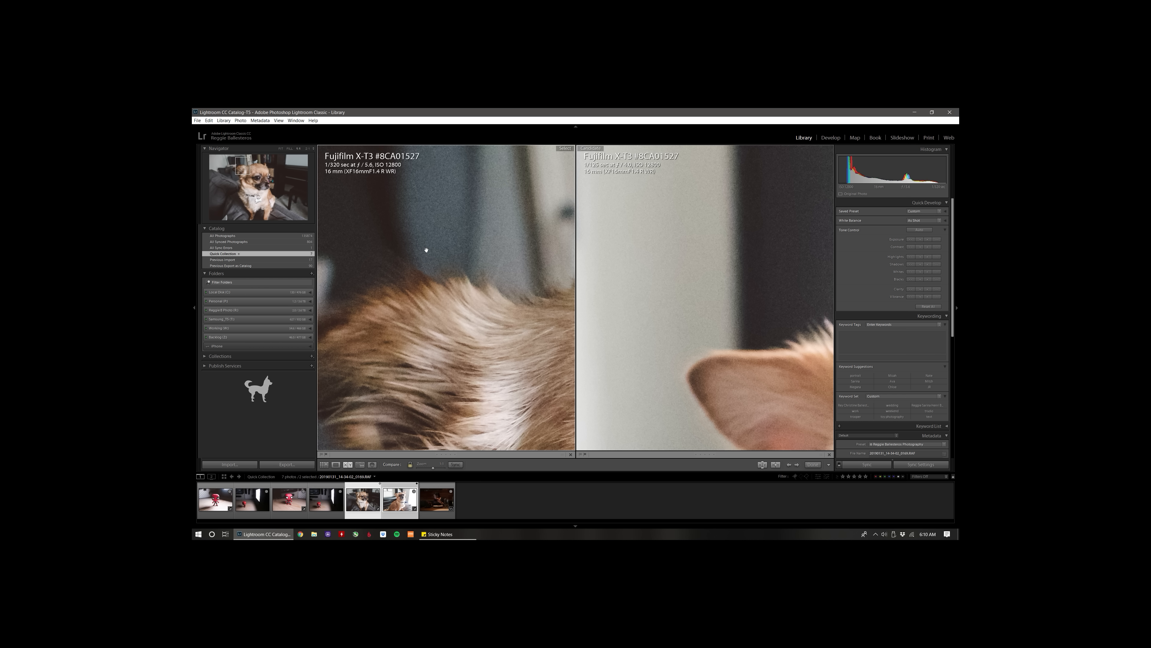
drag(496, 267, 441, 309)
drag(443, 241, 519, 283)
drag(397, 297, 486, 272)
drag(469, 318, 447, 250)
drag(376, 246, 331, 278)
drag(450, 285, 358, 320)
drag(459, 251, 441, 278)
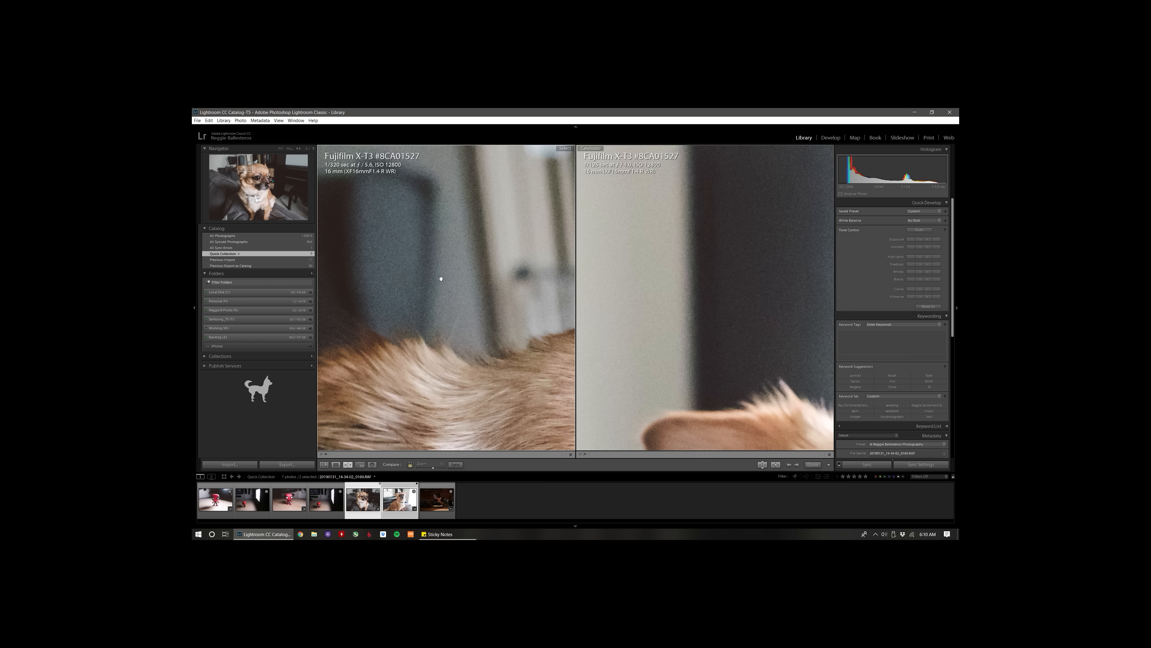
click(441, 279)
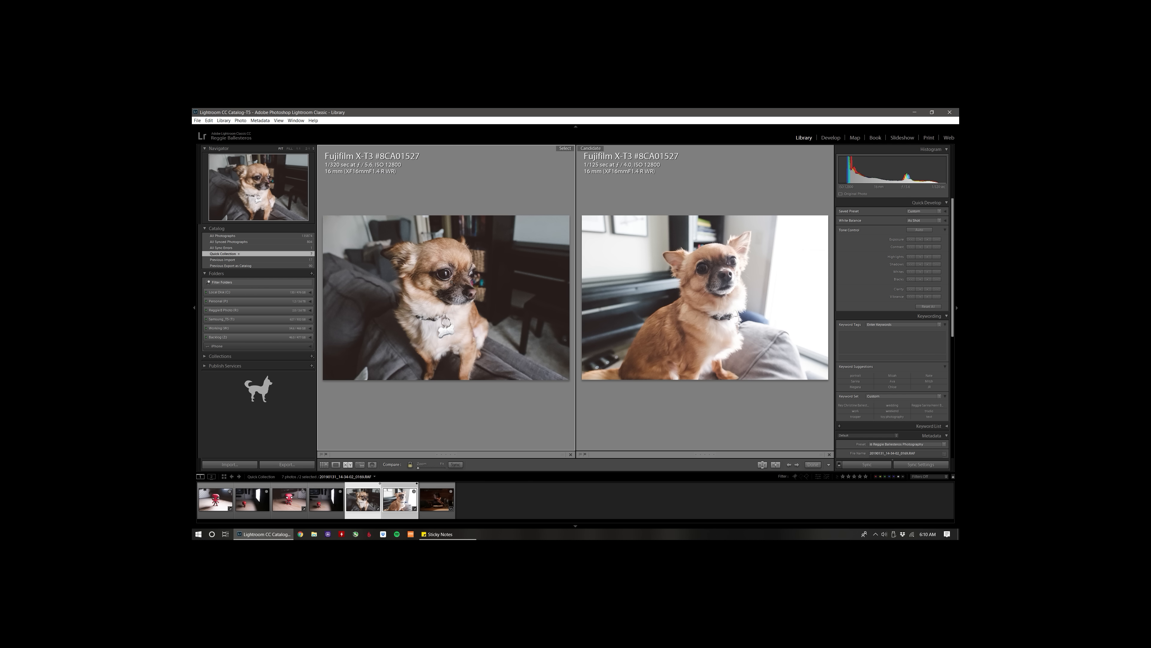